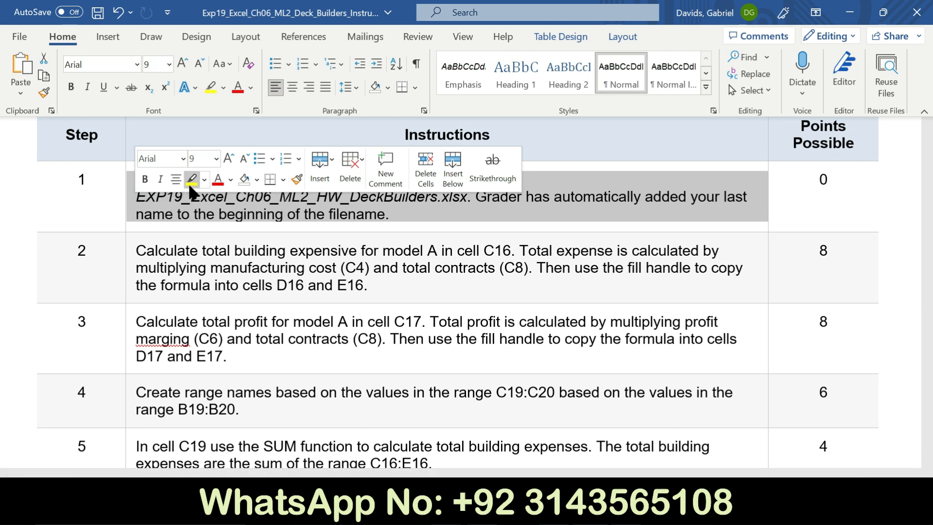
# Highlight the step 1 instruction in yellow and select its text from "Start Excel" to "filename" for reading
pyautogui.click(192, 180)
pyautogui.click(131, 209)
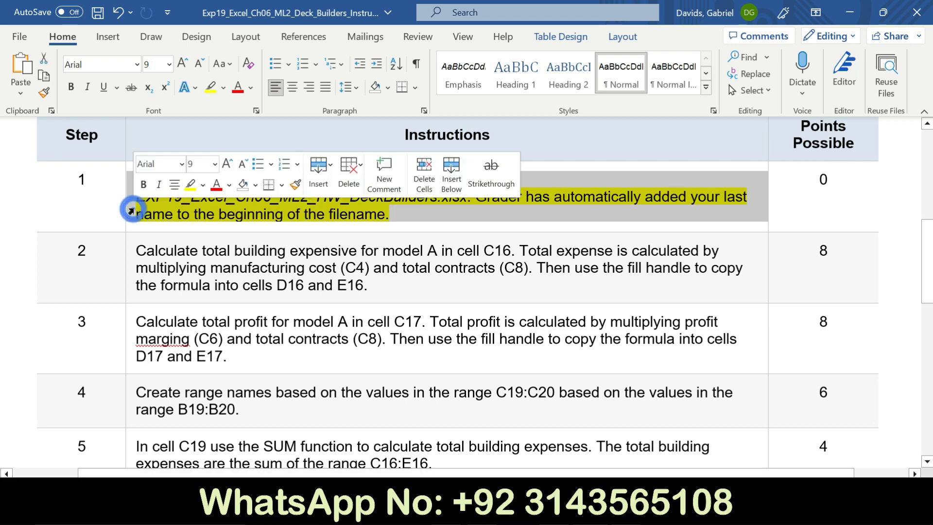
pyautogui.click(286, 185)
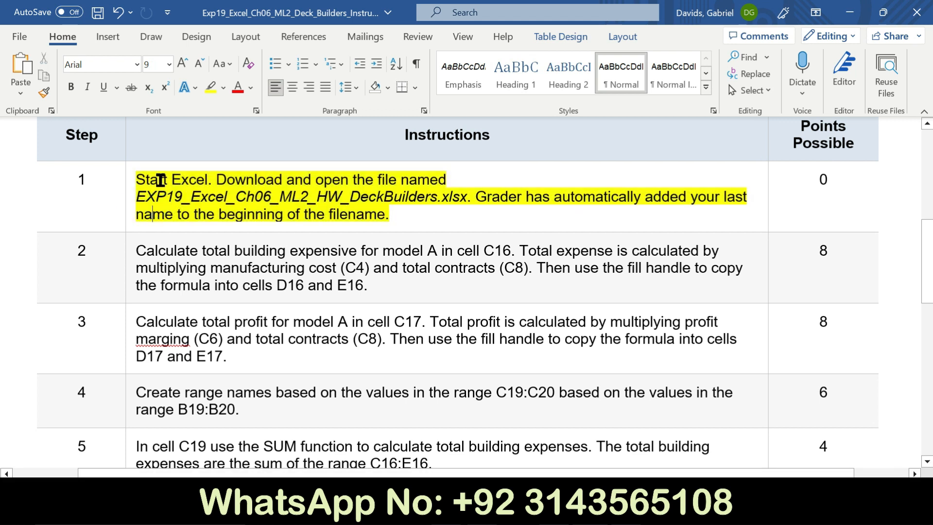
pyautogui.moveTo(147, 179); pyautogui.dragTo(389, 214)
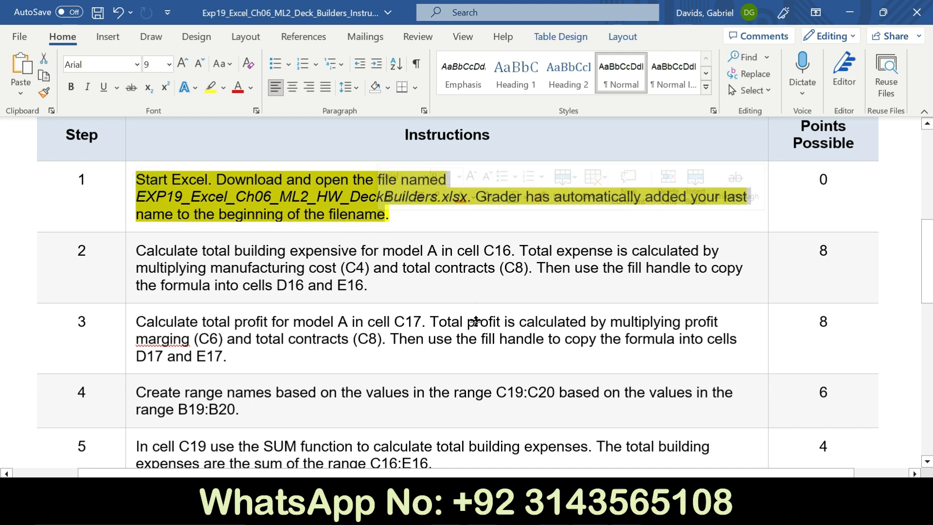
# Switch to the Excel workbook to look over the Deck Builders sheet, and return to the Word instructions
pyautogui.hotkey('alt', 'Tab')
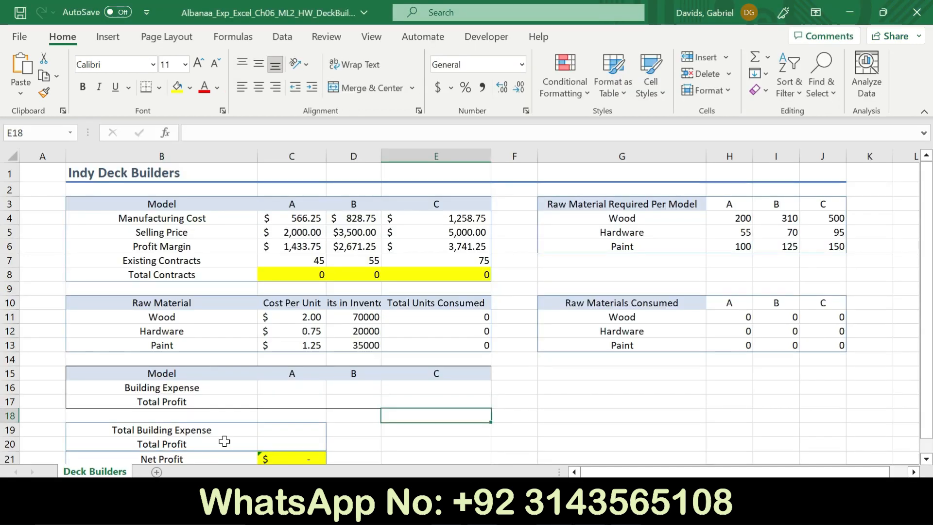
pyautogui.moveTo(926, 297)
pyautogui.mouseDown()
pyautogui.moveTo(927, 313)
pyautogui.moveTo(927, 299)
pyautogui.mouseUp()
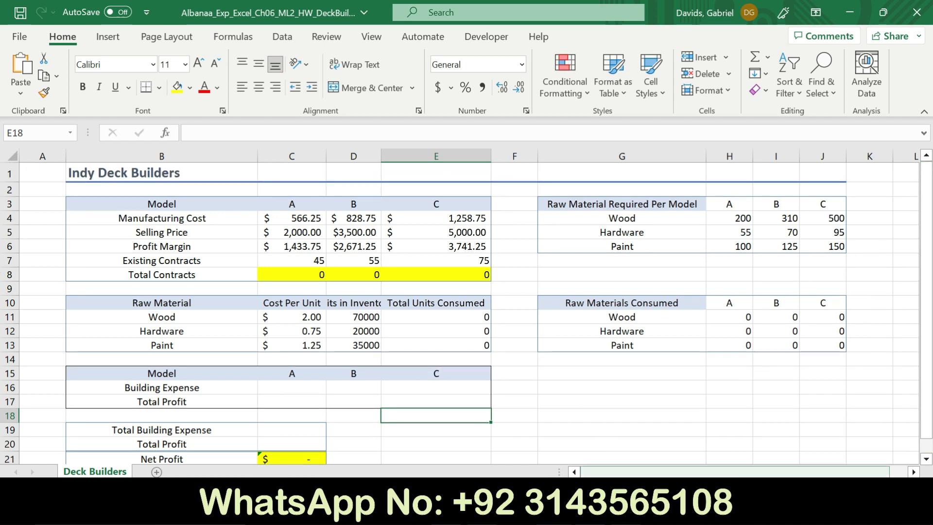
pyautogui.hotkey('alt', 'Tab')
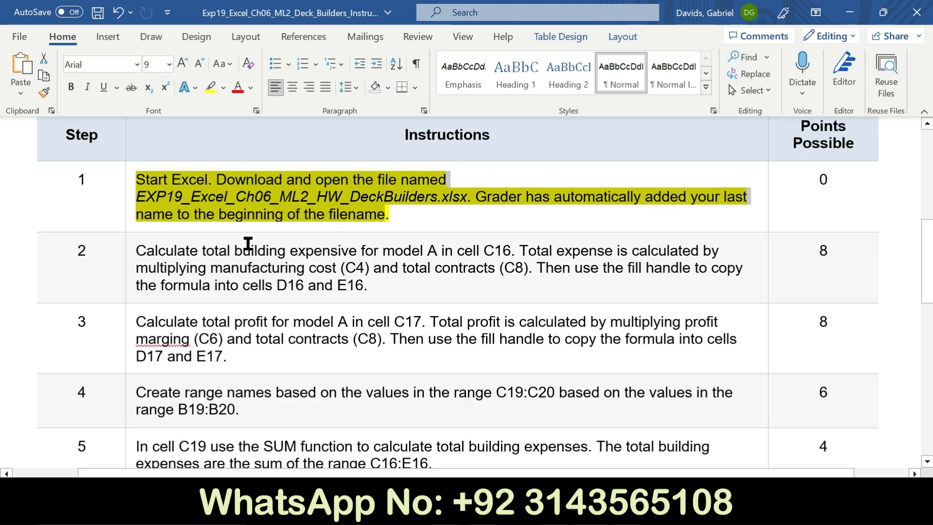
# Move the yellow highlight from the step 1 instruction to step 2, and select step 2's sentences about calculating total expense in C16
pyautogui.click(132, 201)
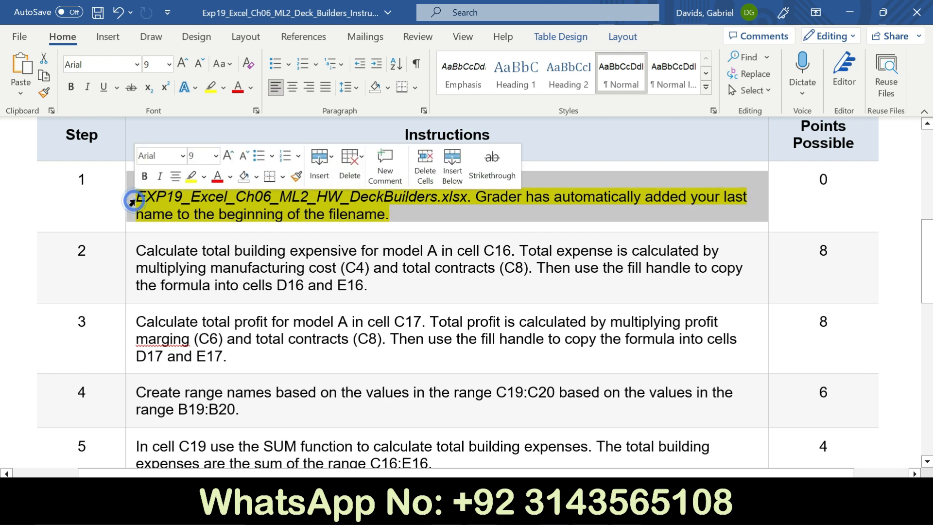
pyautogui.click(191, 176)
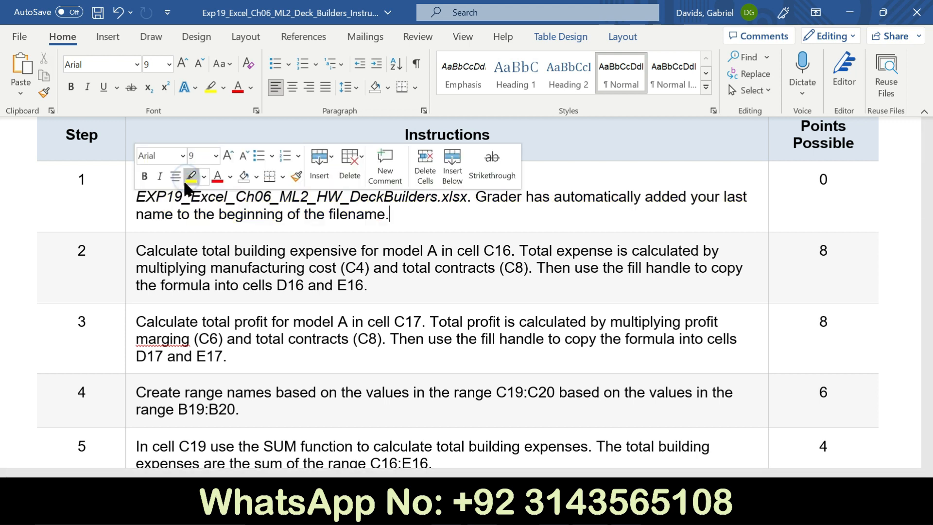
pyautogui.click(130, 263)
pyautogui.click(187, 240)
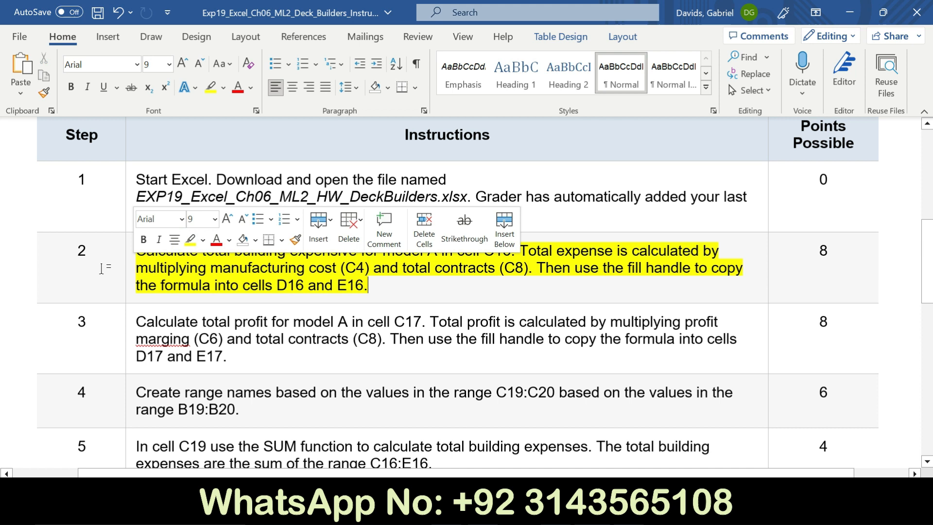
pyautogui.click(98, 270)
pyautogui.moveTo(139, 251); pyautogui.dragTo(537, 269)
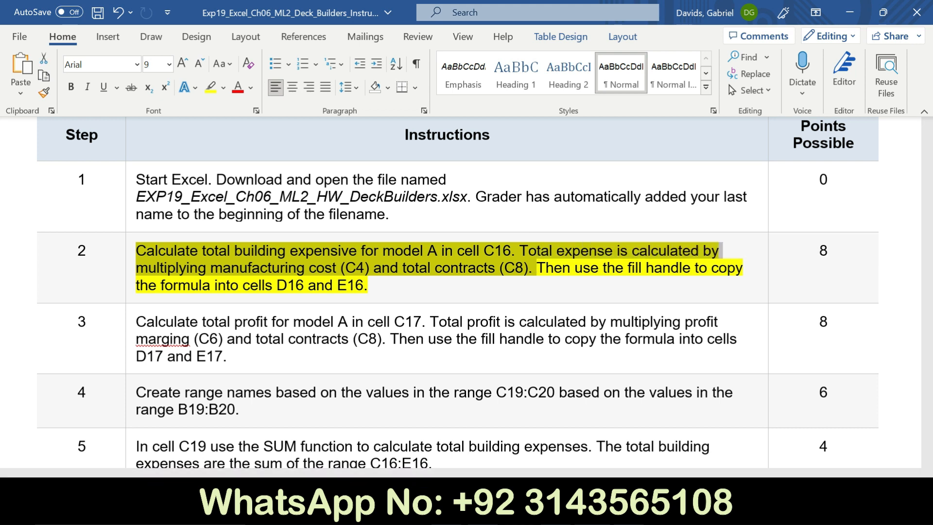
# Switch to the Excel workbook and enter the formula =C4*C8 in cell C16 for model A's building expense
pyautogui.click(556, 511)
pyautogui.click(405, 425)
pyautogui.press('alt')
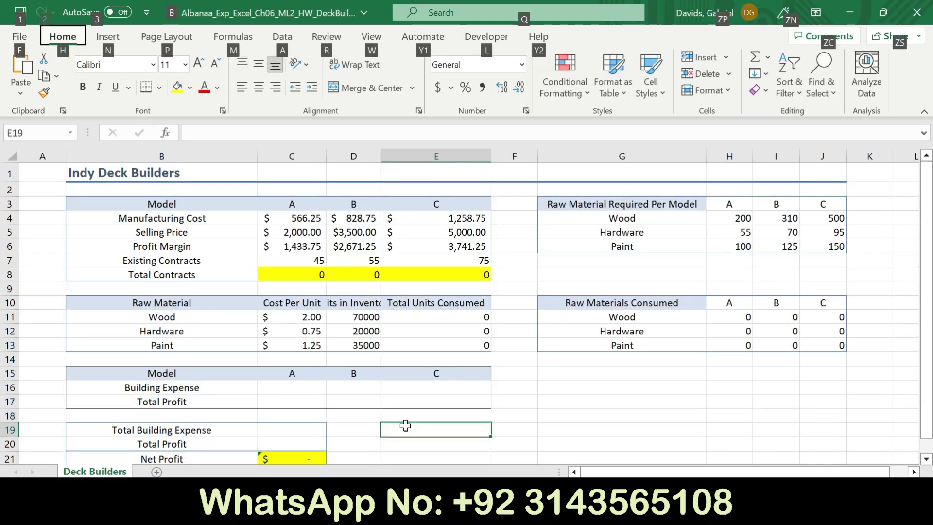
pyautogui.click(307, 388)
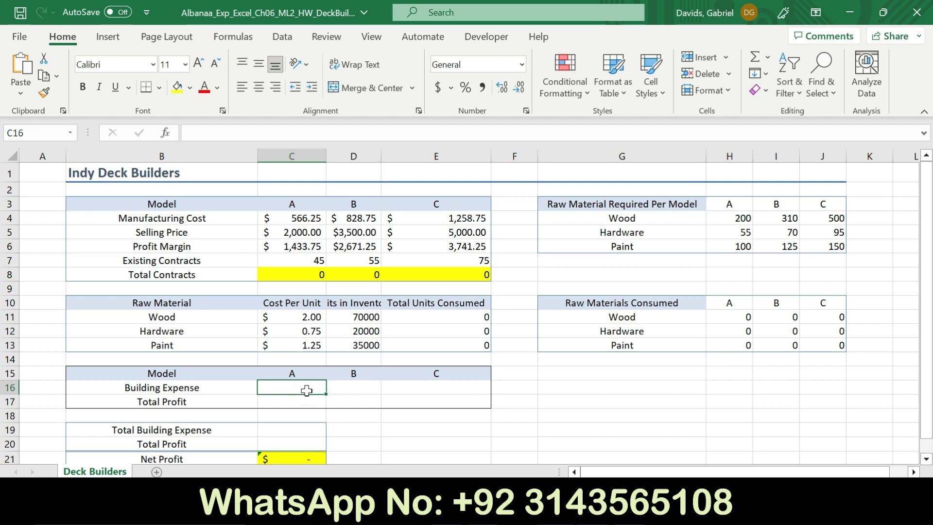
pyautogui.write('=')
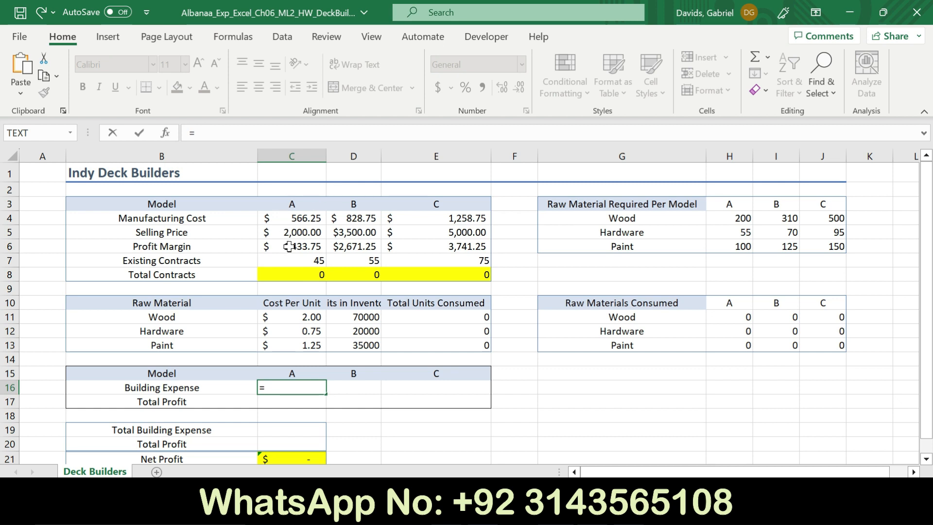
pyautogui.click(312, 223)
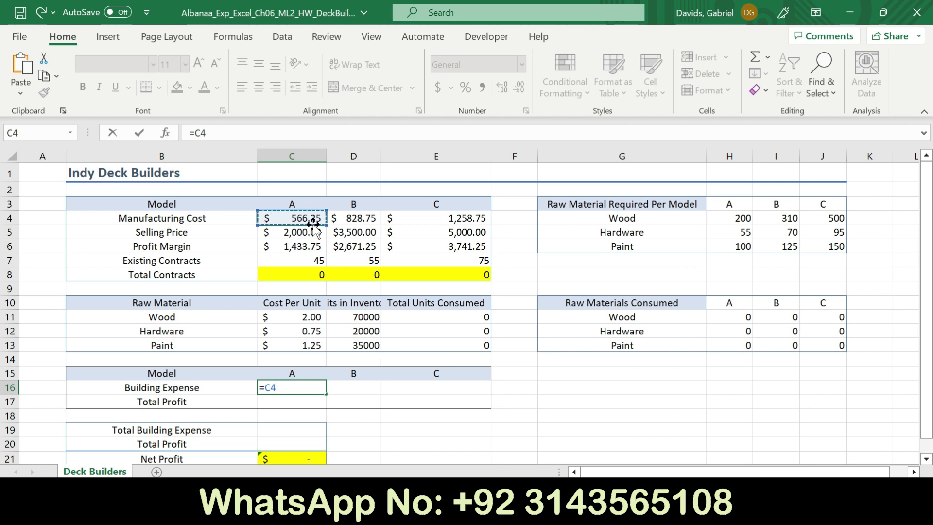
pyautogui.write('*')
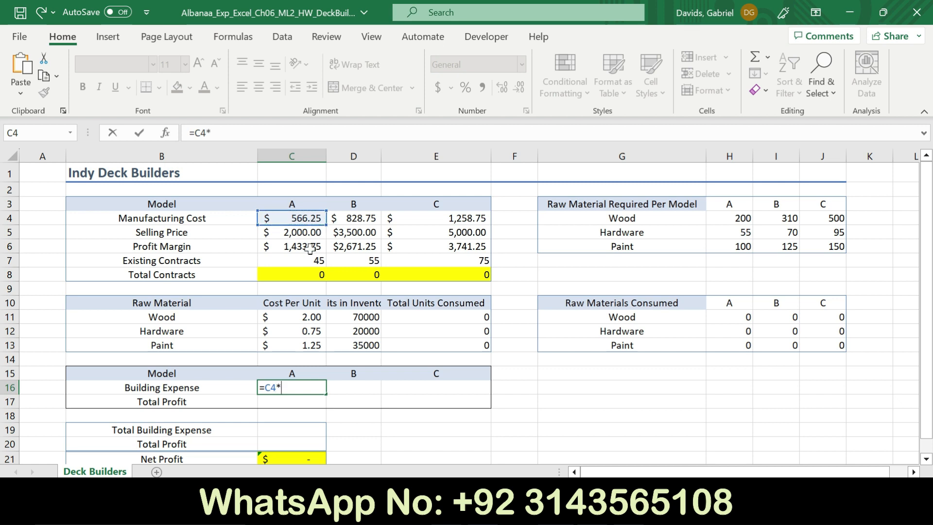
pyautogui.click(304, 273)
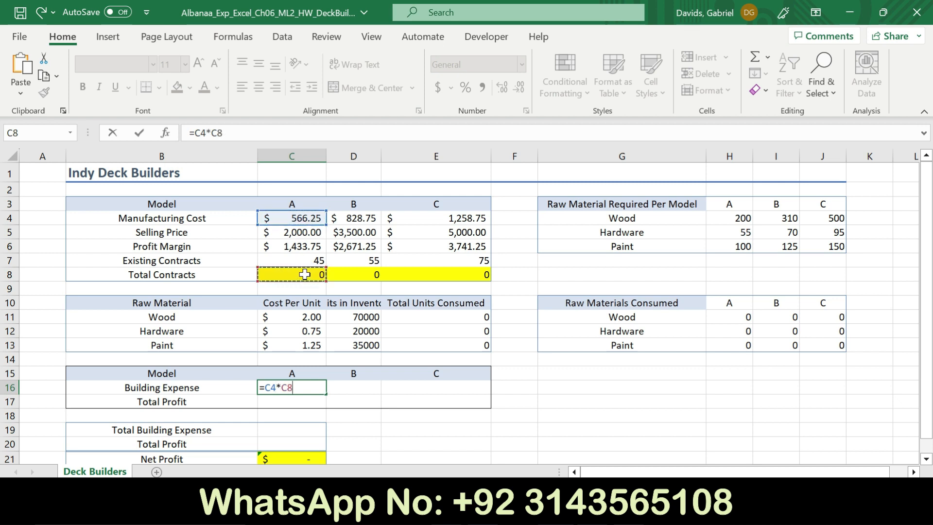
pyautogui.press('Return')
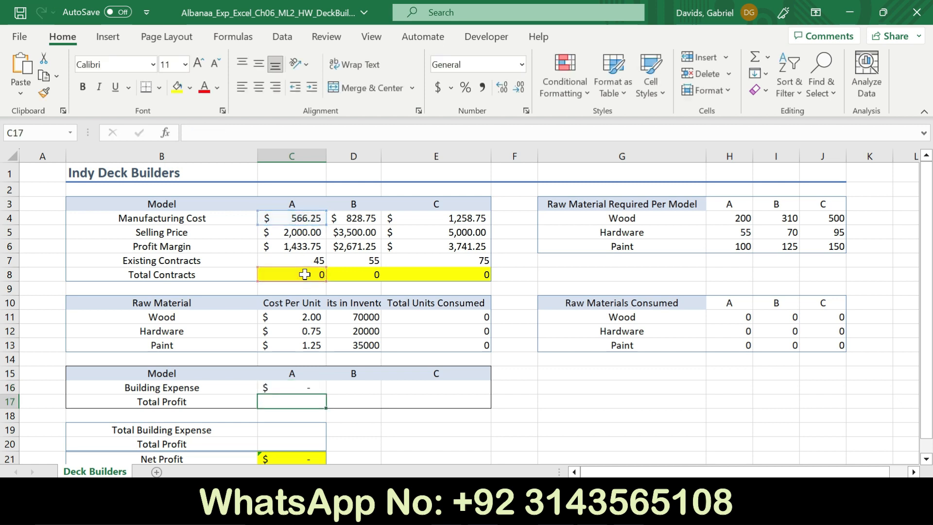
# Fill the C16 building expense formula across to D16:E16 and check it against the last sentence of the step 2 instruction
pyautogui.click(312, 388)
pyautogui.moveTo(326, 393); pyautogui.dragTo(481, 389)
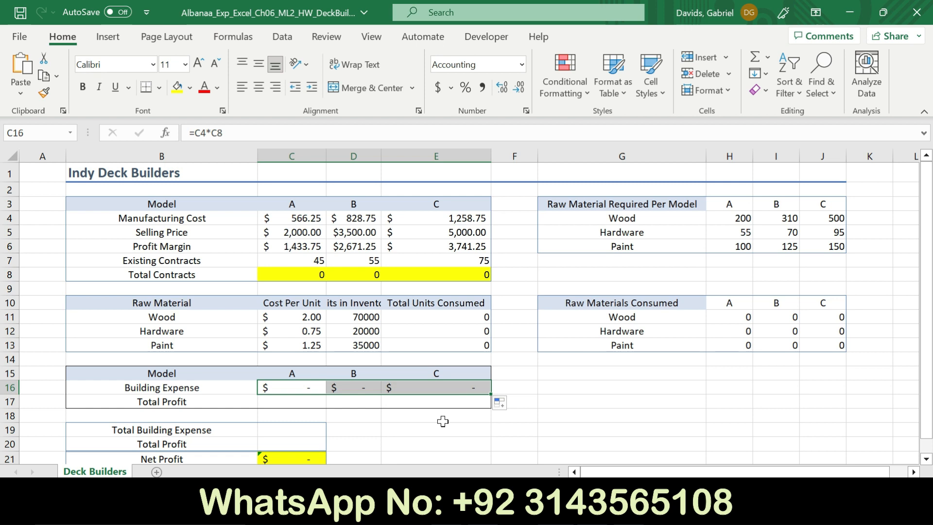
pyautogui.hotkey('alt', 'Tab')
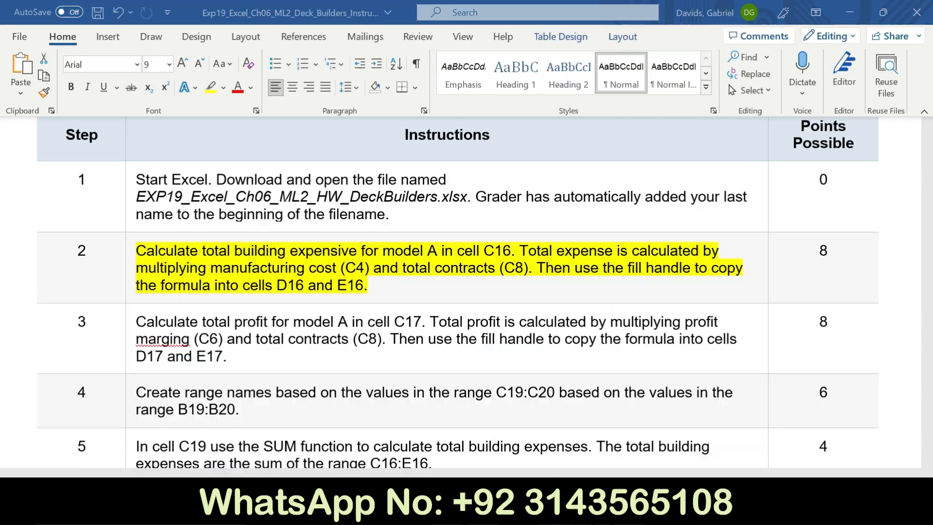
pyautogui.moveTo(537, 269); pyautogui.dragTo(549, 288)
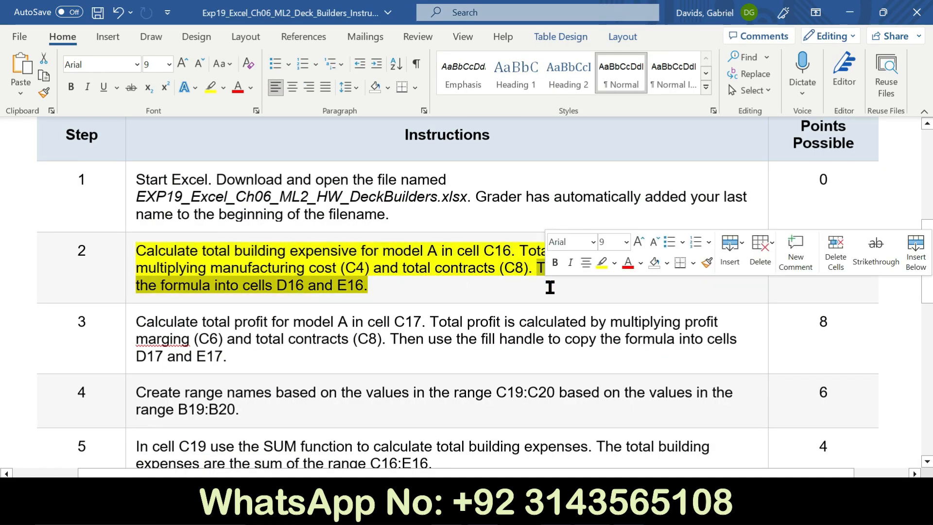
pyautogui.hotkey('alt', 'Tab')
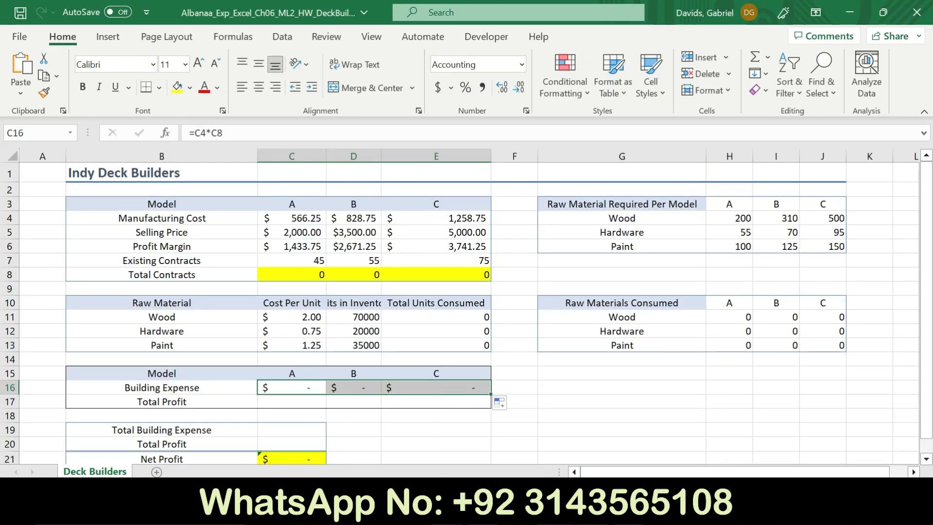
# In the Word instructions, move the yellow highlight from step 2 to step 3, and select step 3's sentences about calculating total profit
pyautogui.hotkey('alt', 'Tab')
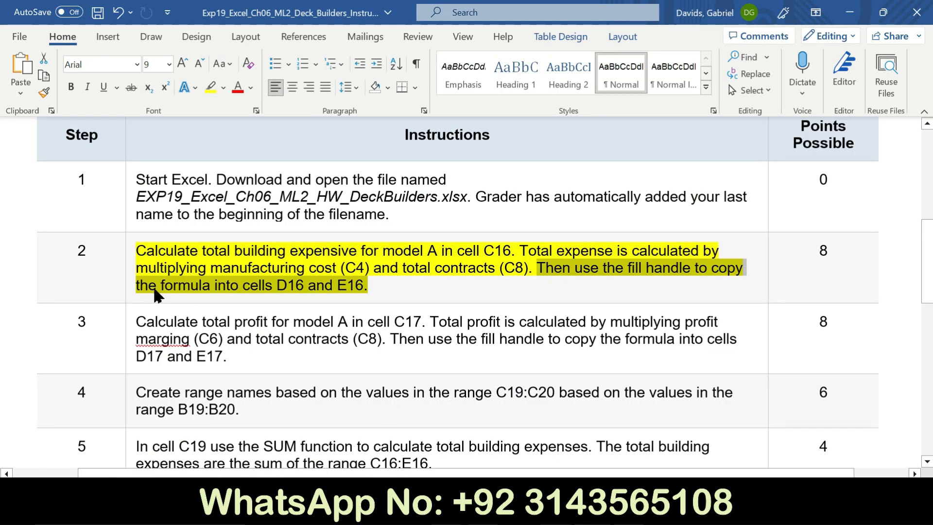
pyautogui.click(130, 276)
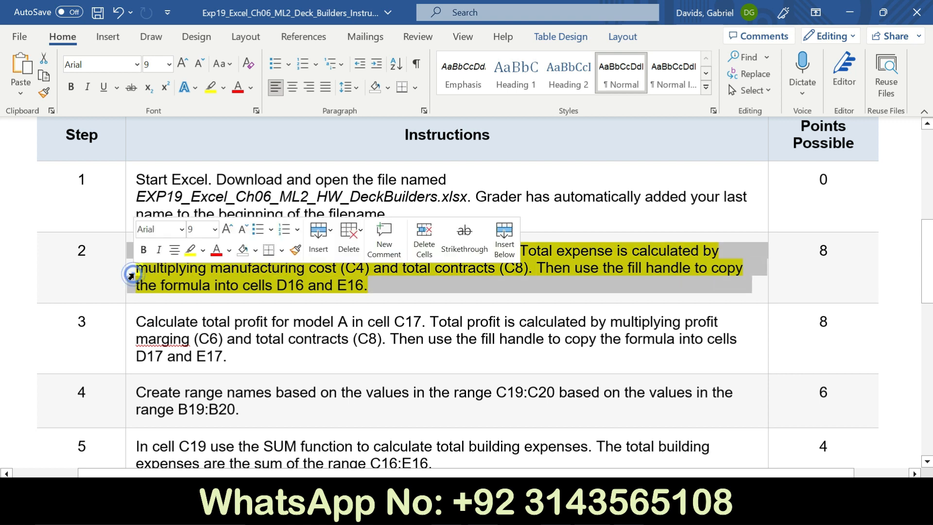
pyautogui.click(190, 250)
pyautogui.click(129, 344)
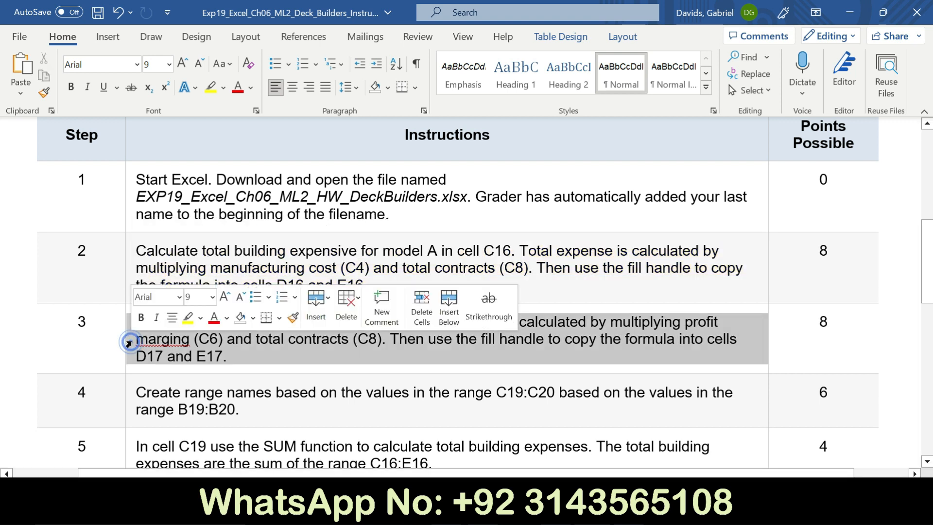
pyautogui.click(186, 318)
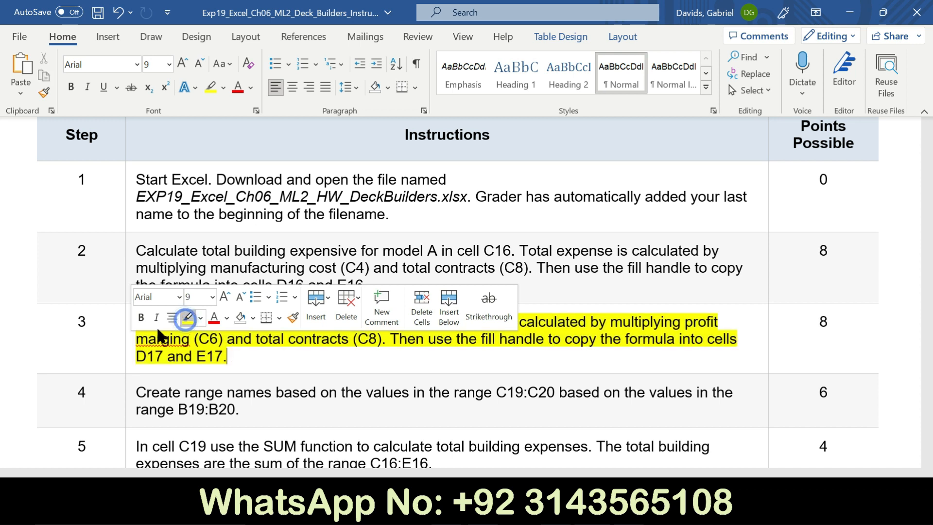
pyautogui.click(112, 341)
pyautogui.moveTo(138, 321); pyautogui.dragTo(166, 317)
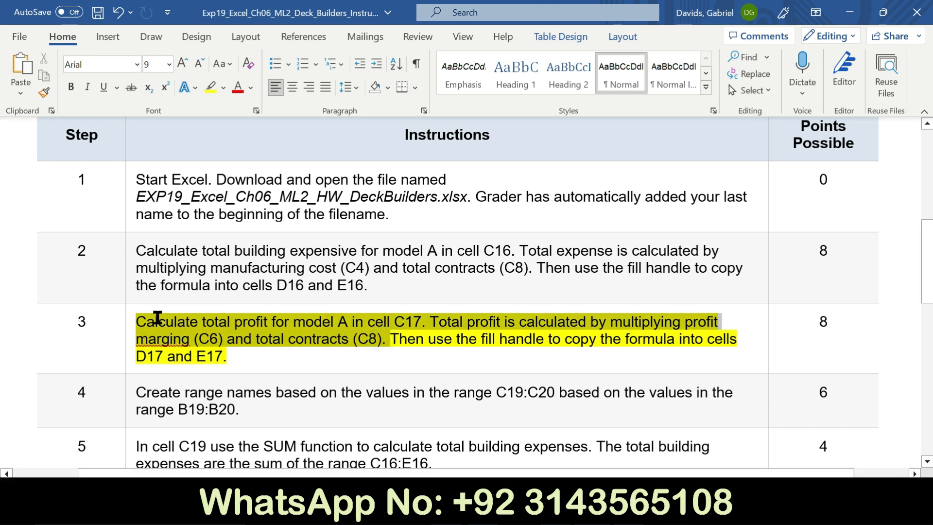
# Switch to the Excel workbook and enter =C6*C8 in C17 for model A's total profit, checking the cell references against step 3
pyautogui.click(419, 513)
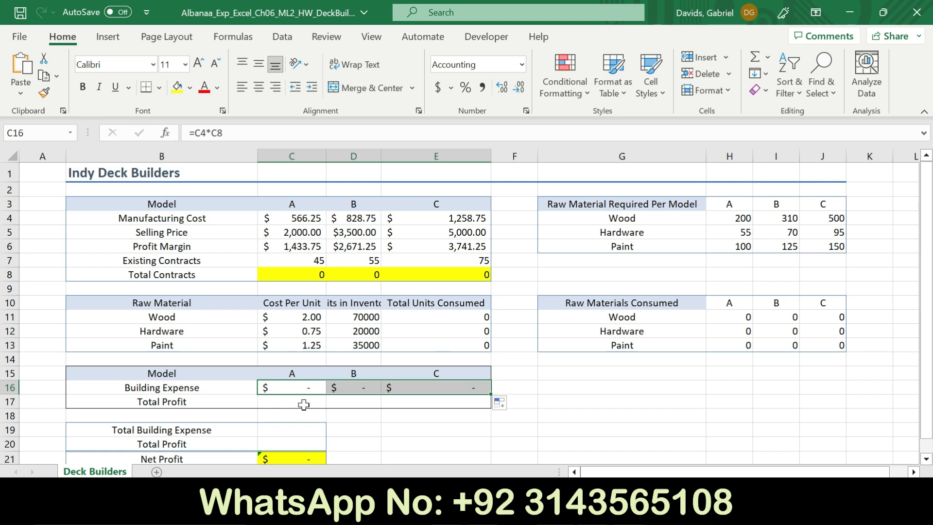
pyautogui.click(304, 404)
pyautogui.write('=')
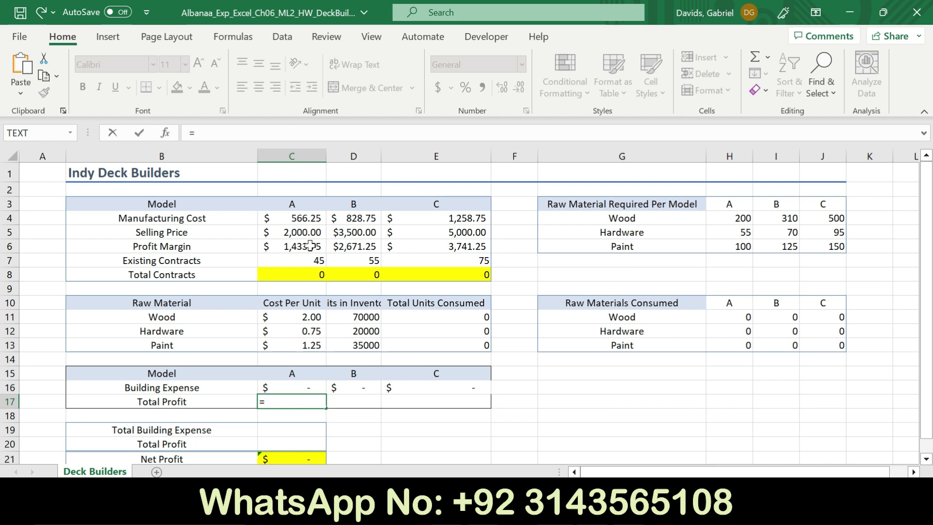
pyautogui.click(462, 512)
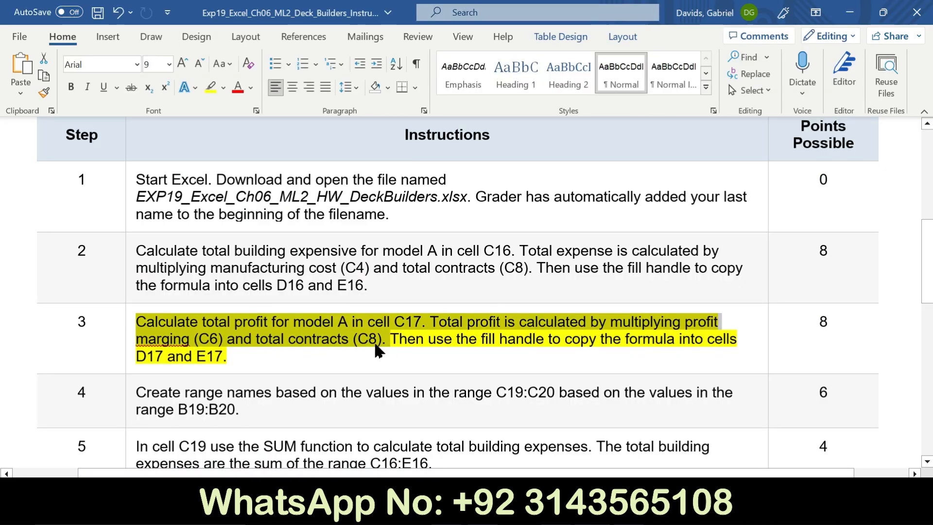
pyautogui.click(461, 512)
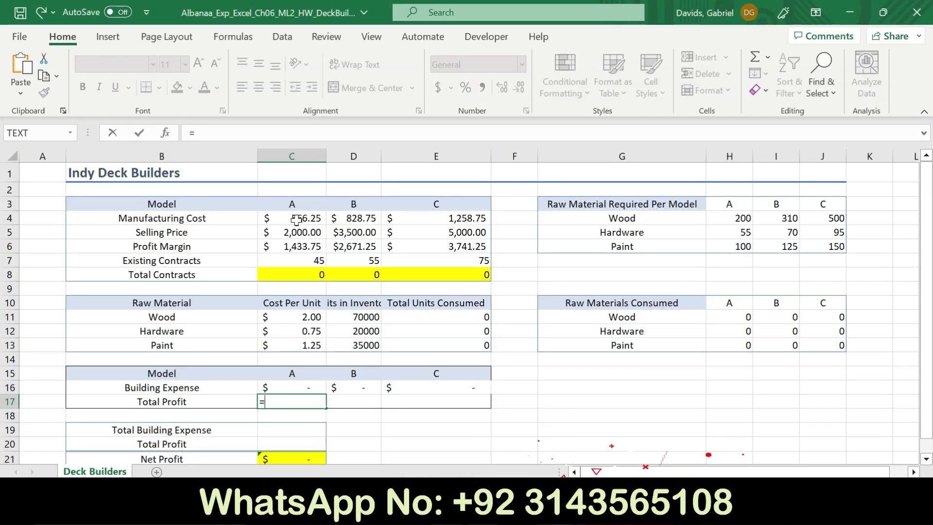
pyautogui.click(311, 246)
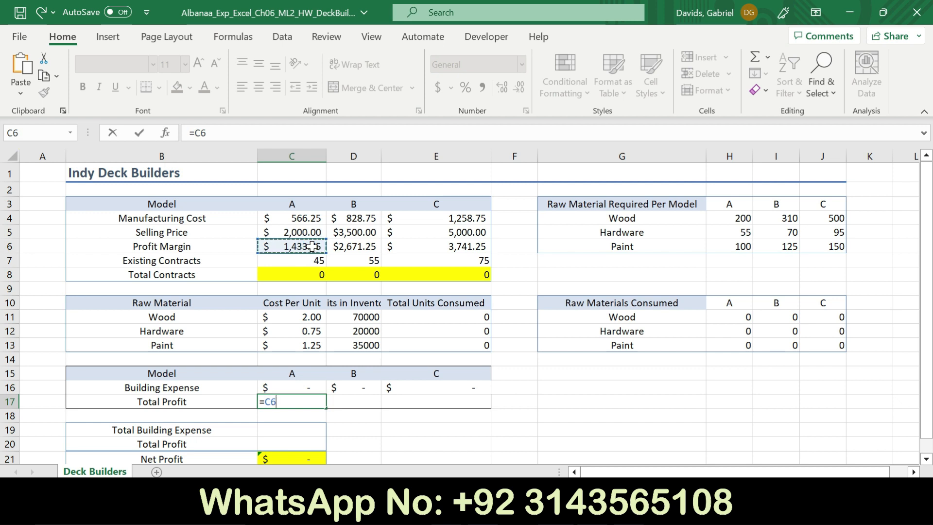
pyautogui.write('*')
pyautogui.click(318, 274)
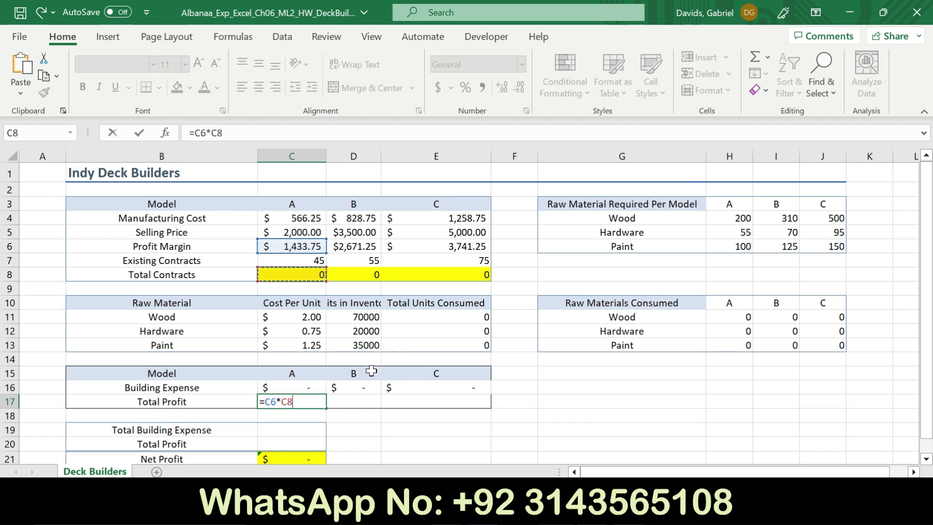
pyautogui.press('Return')
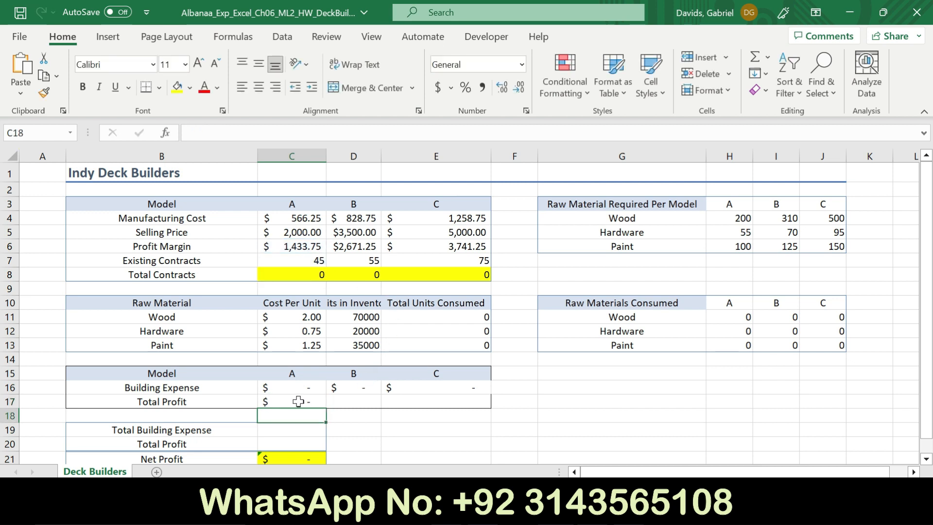
# Check the last sentence of step 3 in the Word instructions, and fill the C17 total profit formula across to D17:E17 in Excel
pyautogui.hotkey('alt', 'Tab')
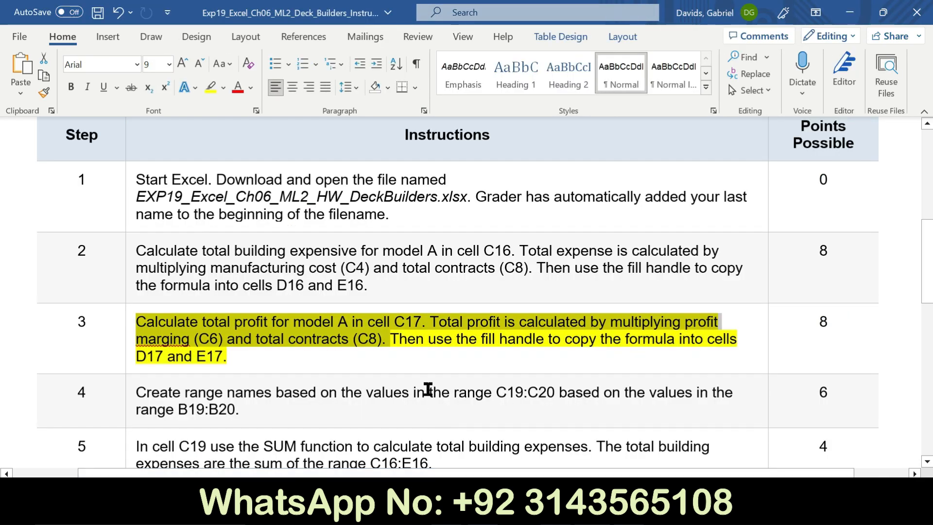
pyautogui.keyDown('shift'); pyautogui.click(415, 356); pyautogui.keyUp('shift')
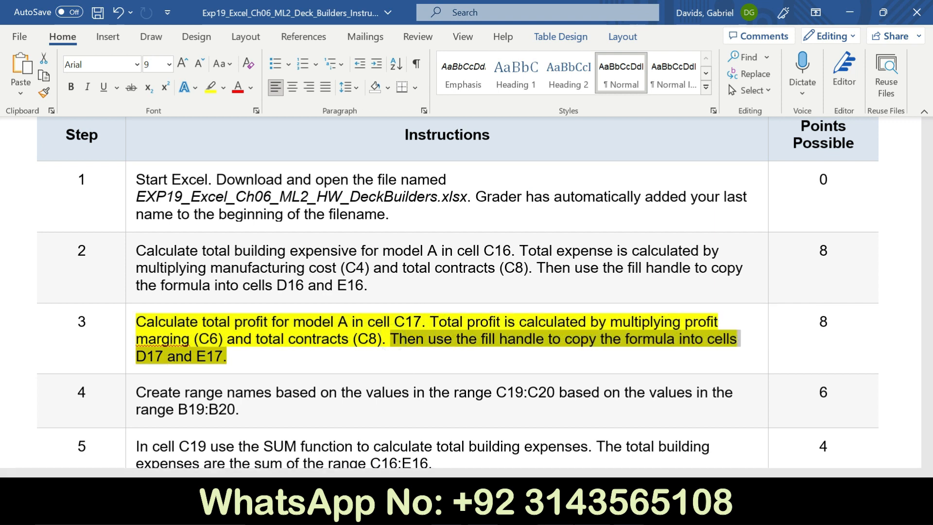
pyautogui.hotkey('alt', 'Tab')
pyautogui.moveTo(317, 399); pyautogui.dragTo(475, 402)
pyautogui.click(320, 404)
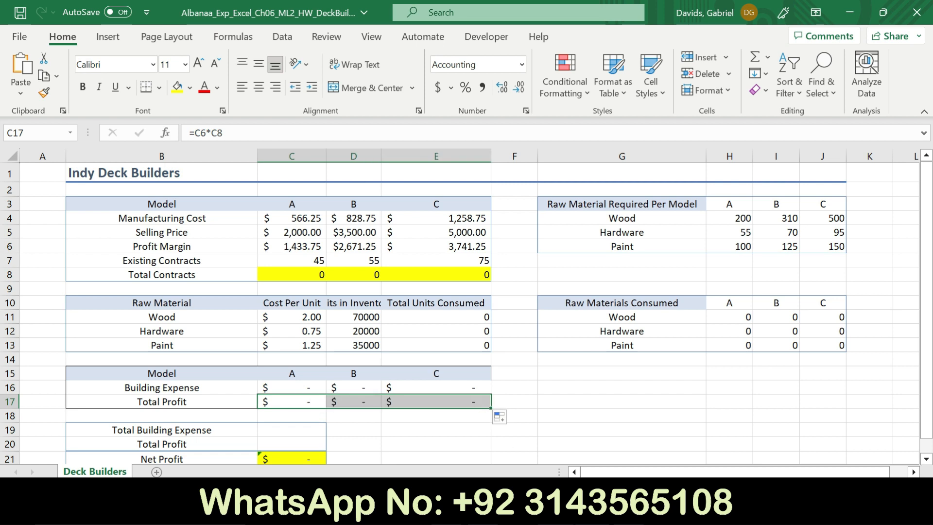
# In the Word instructions, move the yellow highlight from step 3 to step 4, and select step 4's text about creating range names
pyautogui.hotkey('alt', 'Tab')
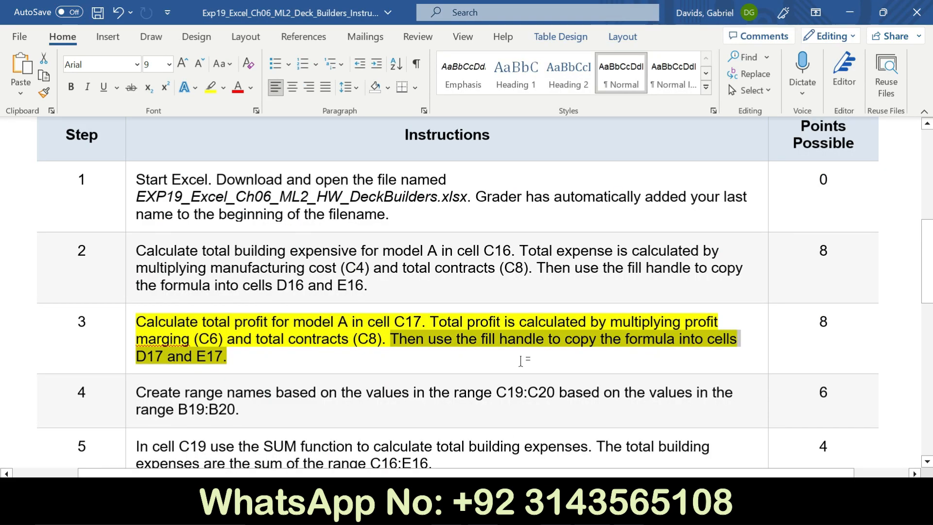
pyautogui.click(127, 335)
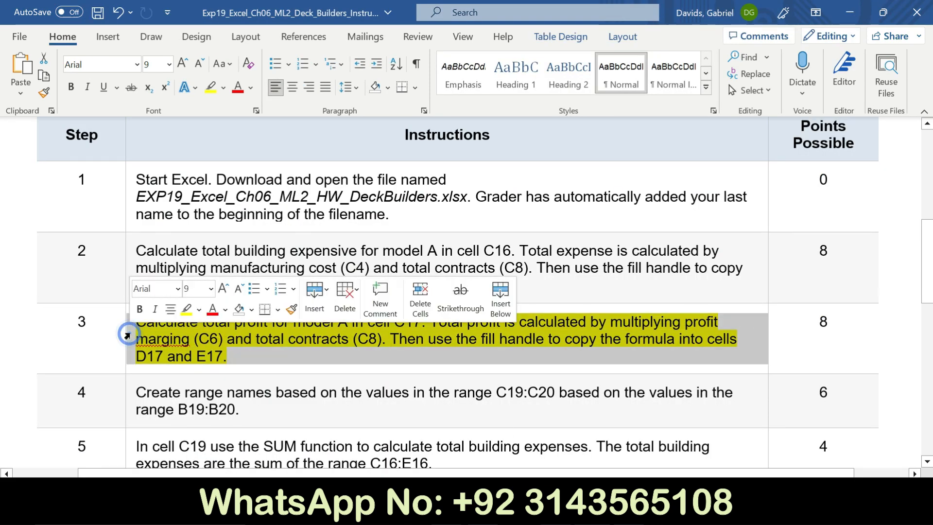
pyautogui.click(186, 309)
pyautogui.click(130, 396)
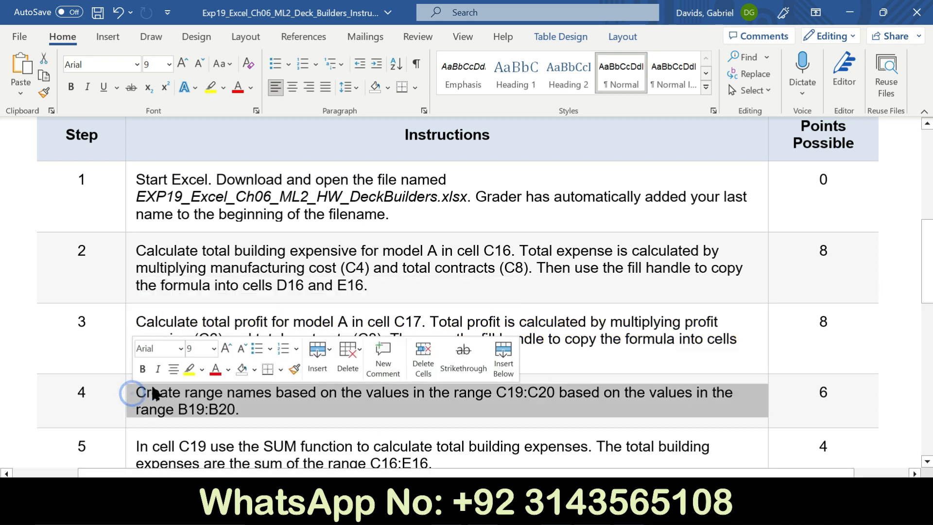
pyautogui.click(188, 369)
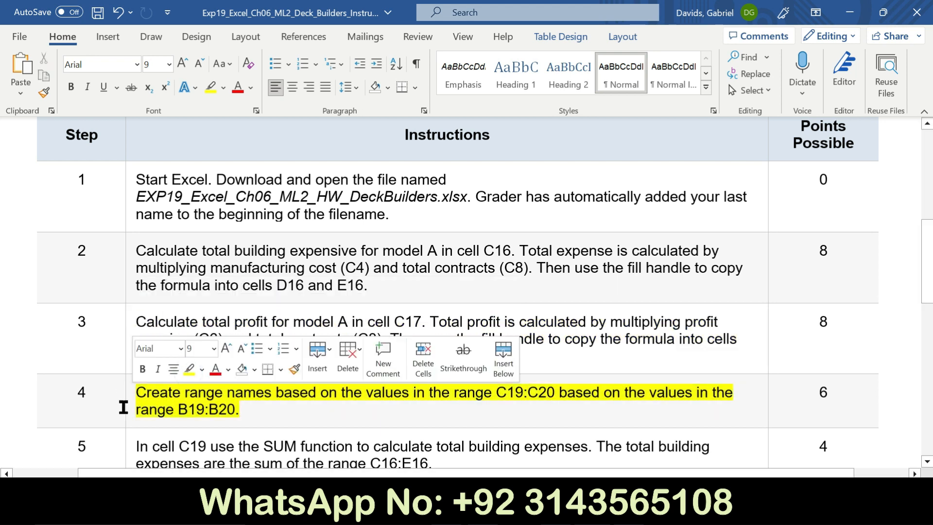
pyautogui.moveTo(147, 399); pyautogui.dragTo(344, 408)
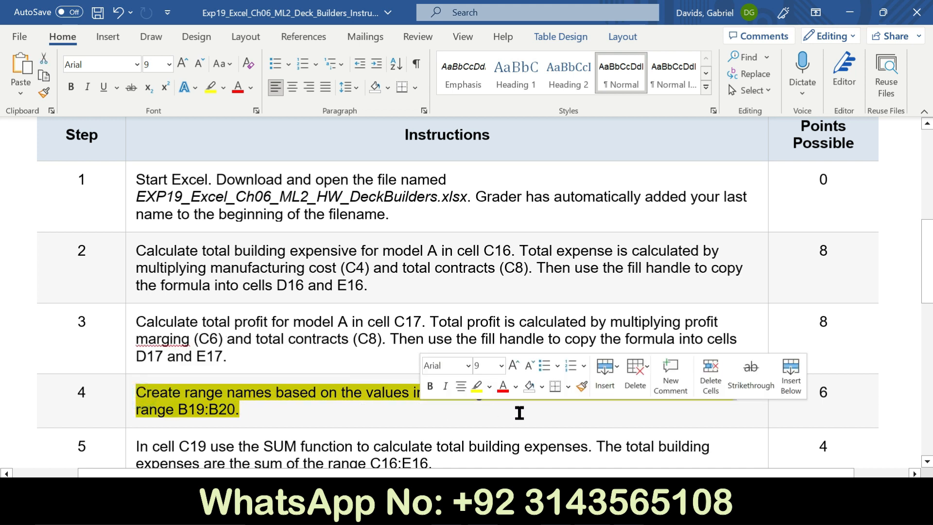
pyautogui.moveTo(529, 412); pyautogui.dragTo(292, 473)
# Switch to the Excel workbook and define the workbook-scoped range name Total_Building_Expense for cell C19 with the Name Manager
pyautogui.click(549, 438)
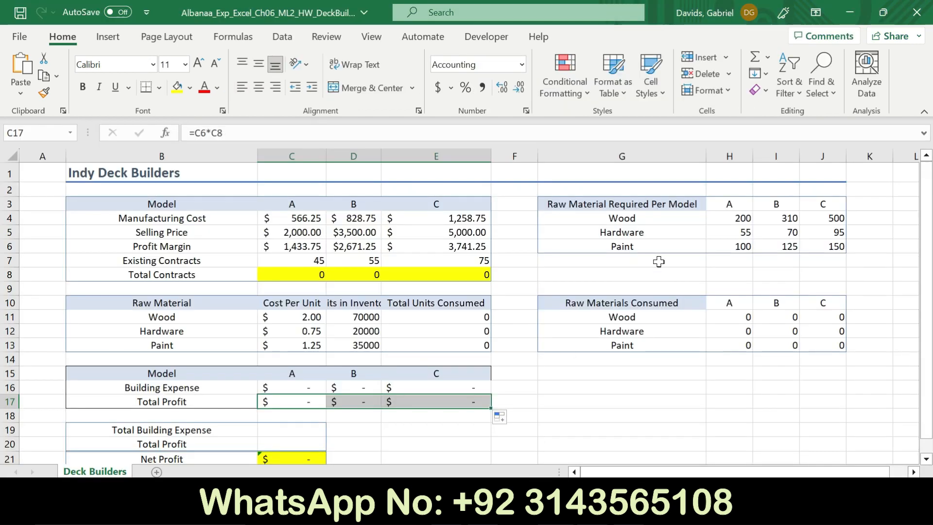
pyautogui.scroll(-1, 830, 359)
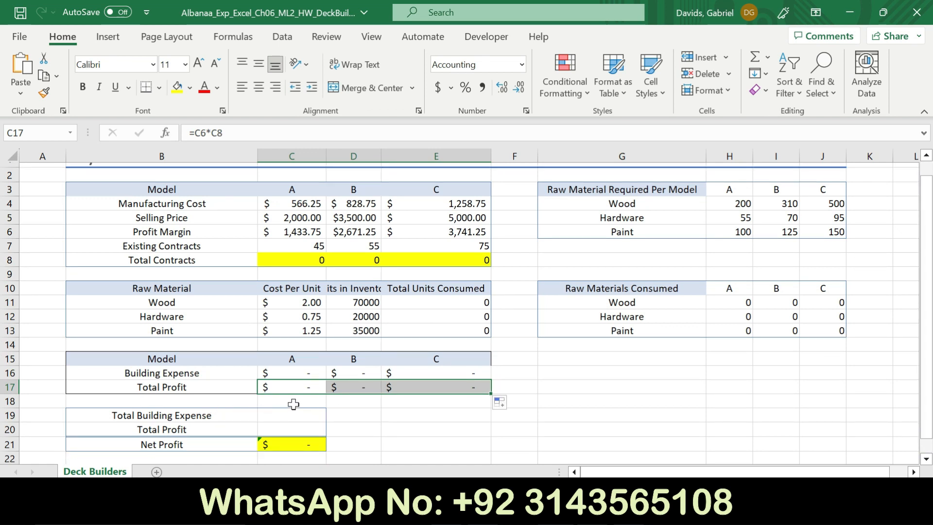
pyautogui.click(293, 417)
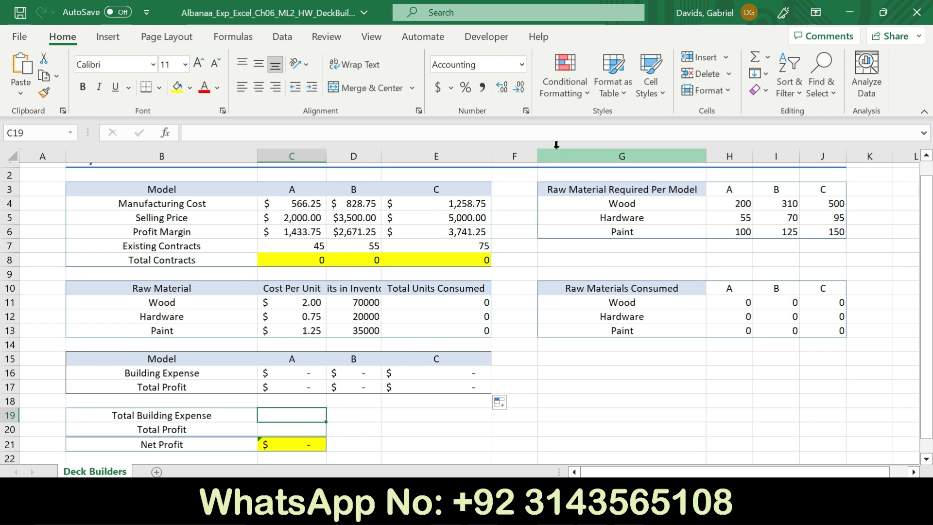
pyautogui.click(109, 38)
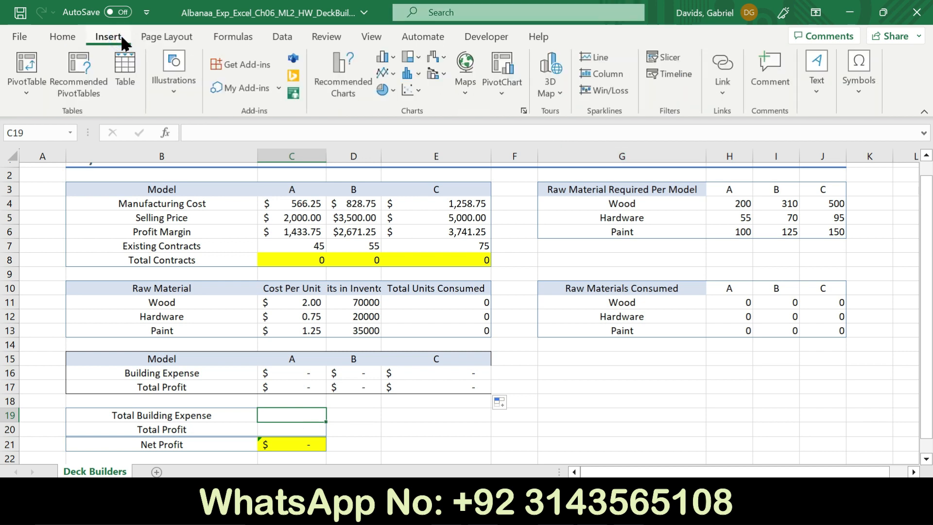
pyautogui.click(168, 44)
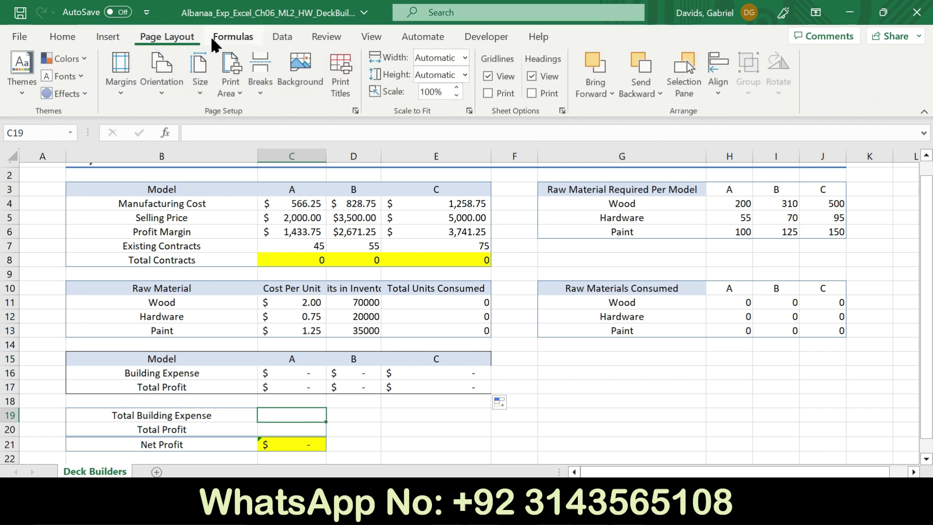
pyautogui.click(221, 40)
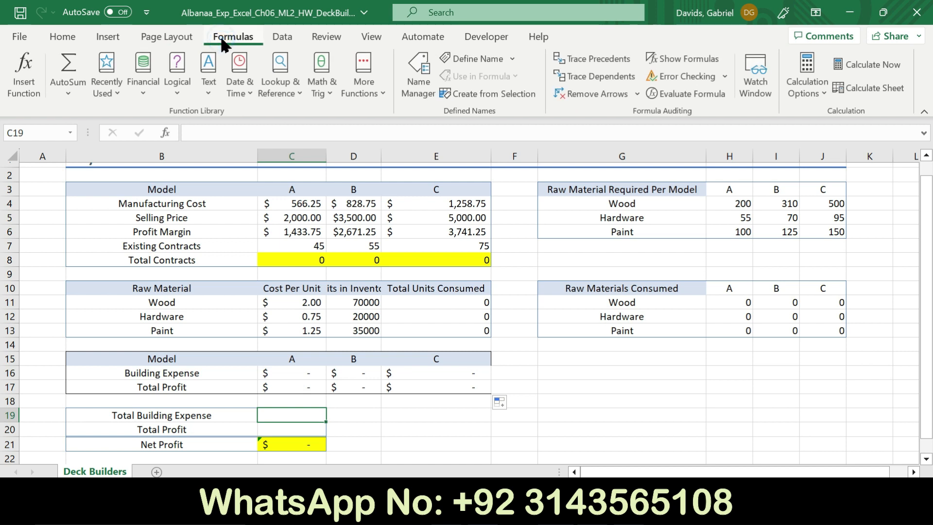
pyautogui.click(420, 87)
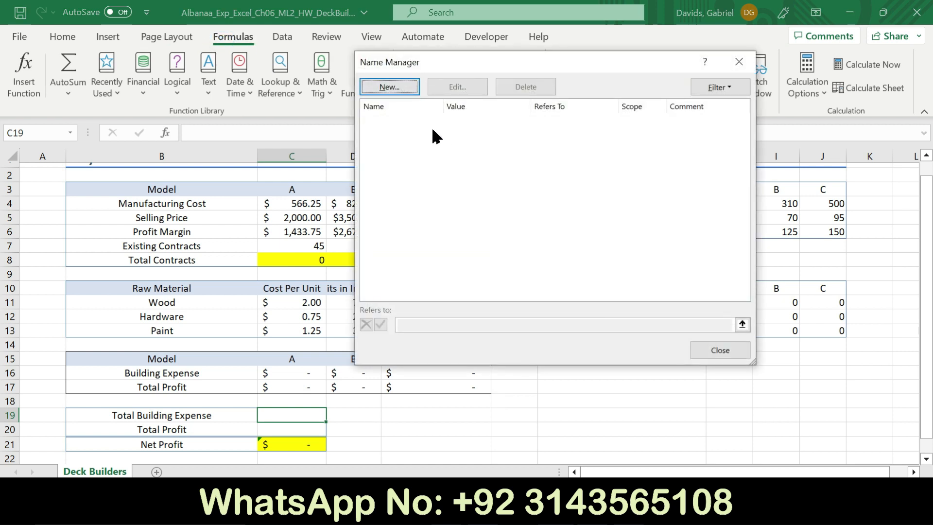
pyautogui.click(383, 86)
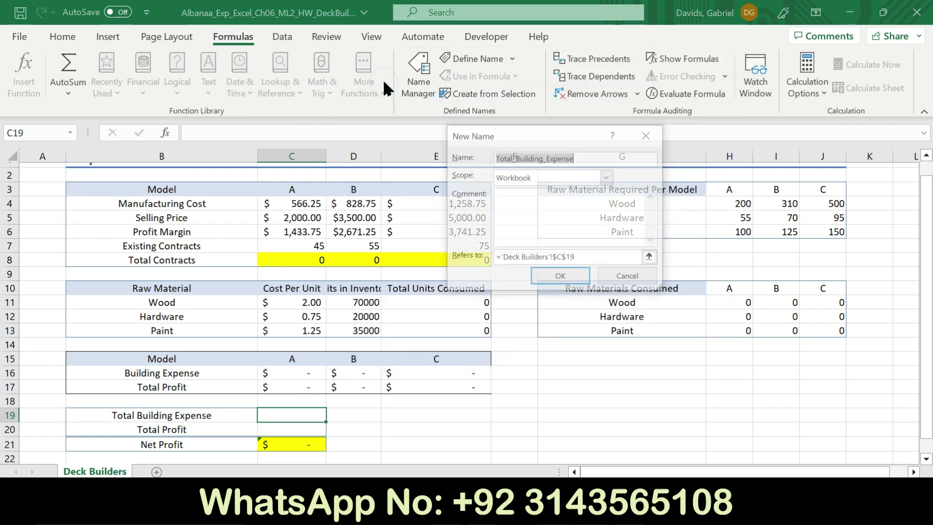
pyautogui.click(566, 278)
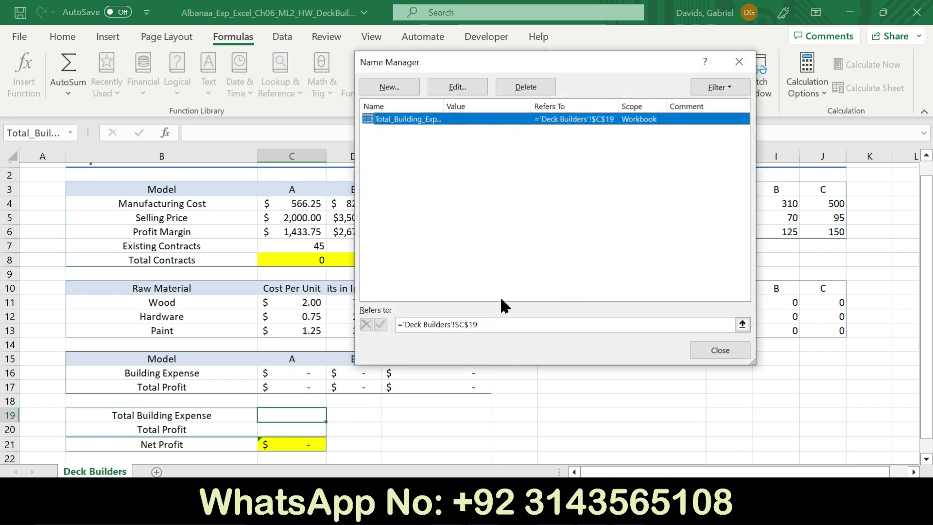
pyautogui.click(719, 349)
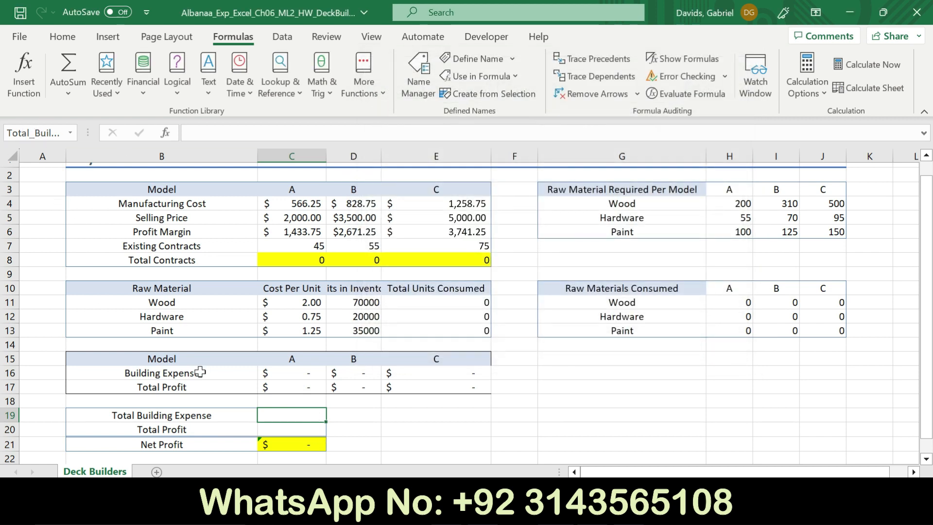
# Define the workbook-scoped range name Total_Profit for cell C20 with the Name Manager
pyautogui.click(278, 429)
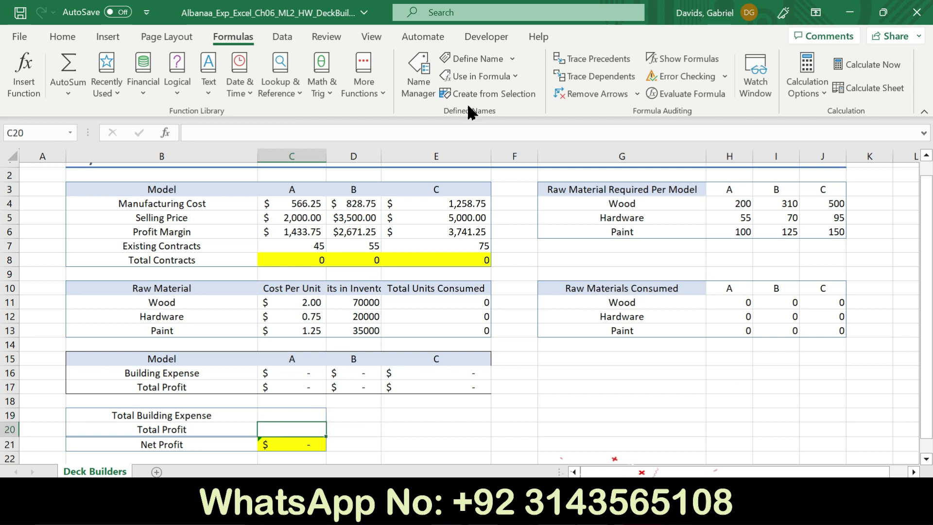
pyautogui.click(417, 81)
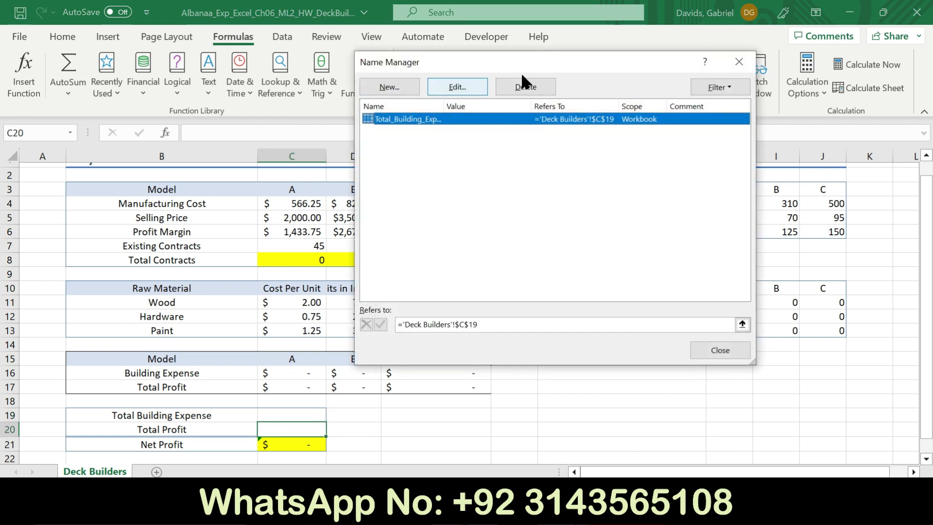
pyautogui.click(389, 86)
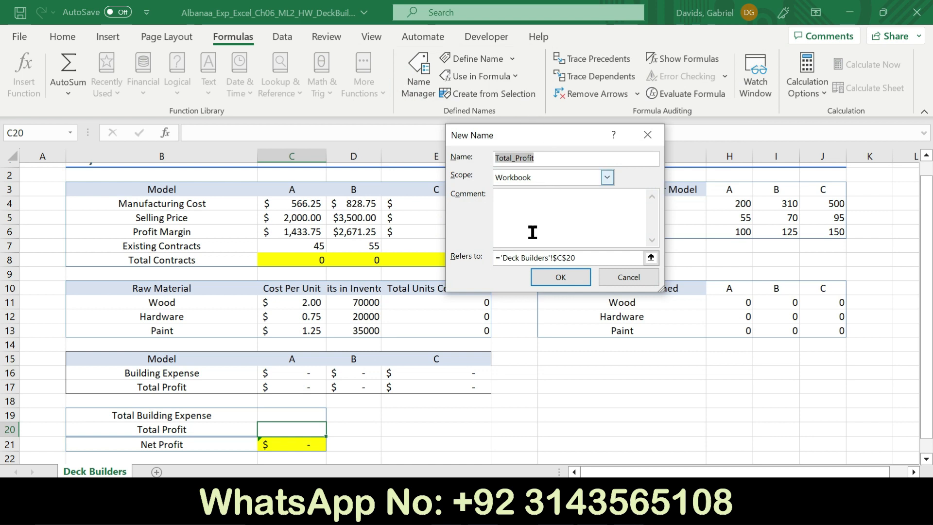
pyautogui.click(572, 281)
pyautogui.click(714, 356)
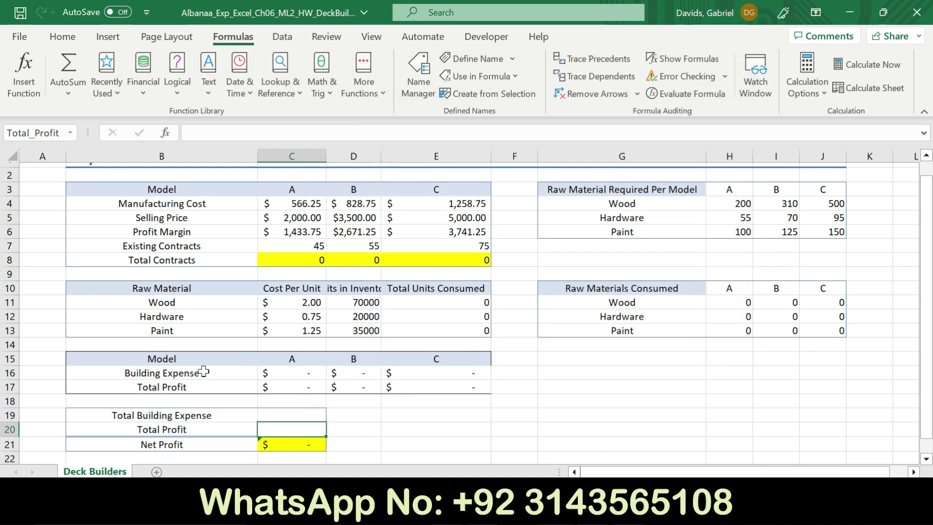
# Return to the Word instructions, move the yellow highlight from step 4 to step 5, and select step 5's text about summing building expenses
pyautogui.hotkey('alt', 'Tab')
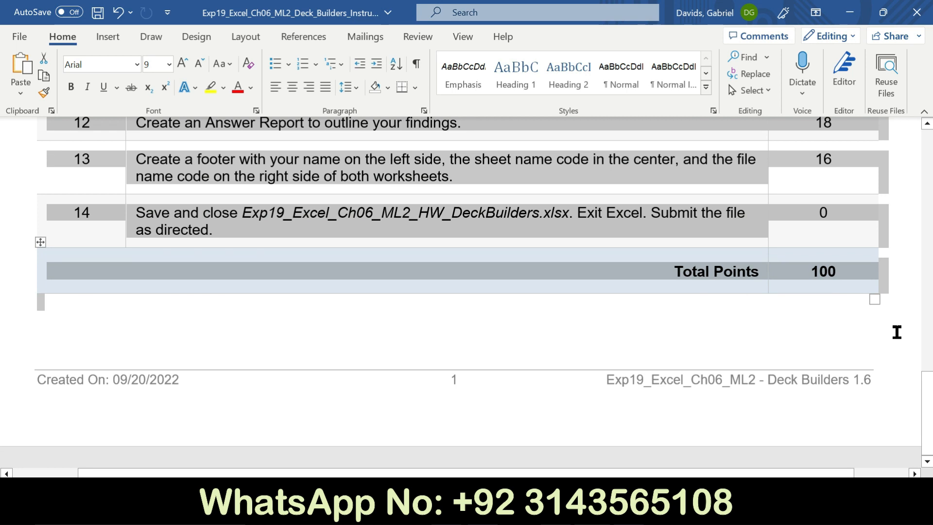
pyautogui.moveTo(932, 298); pyautogui.dragTo(929, 240)
pyautogui.moveTo(927, 400); pyautogui.dragTo(931, 253)
pyautogui.scroll(-5, 3, 264)
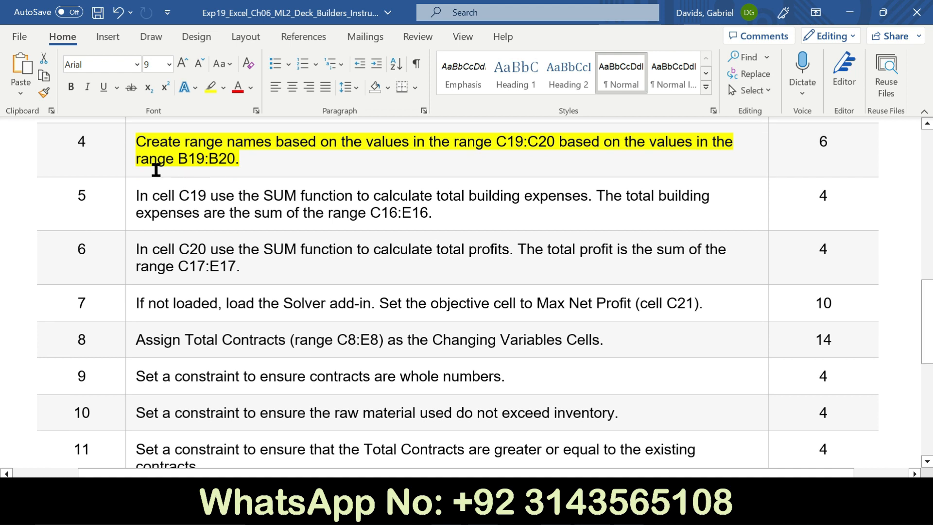
pyautogui.click(127, 165)
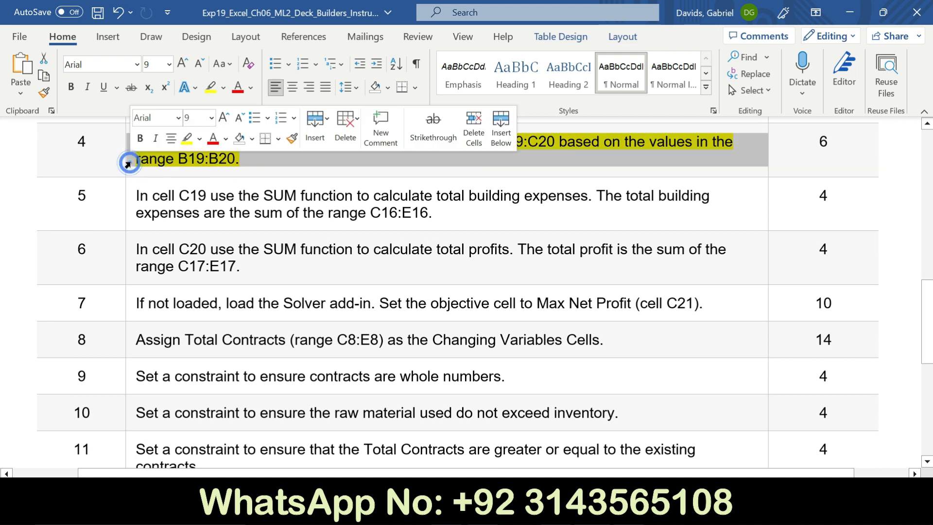
pyautogui.click(188, 141)
pyautogui.click(130, 210)
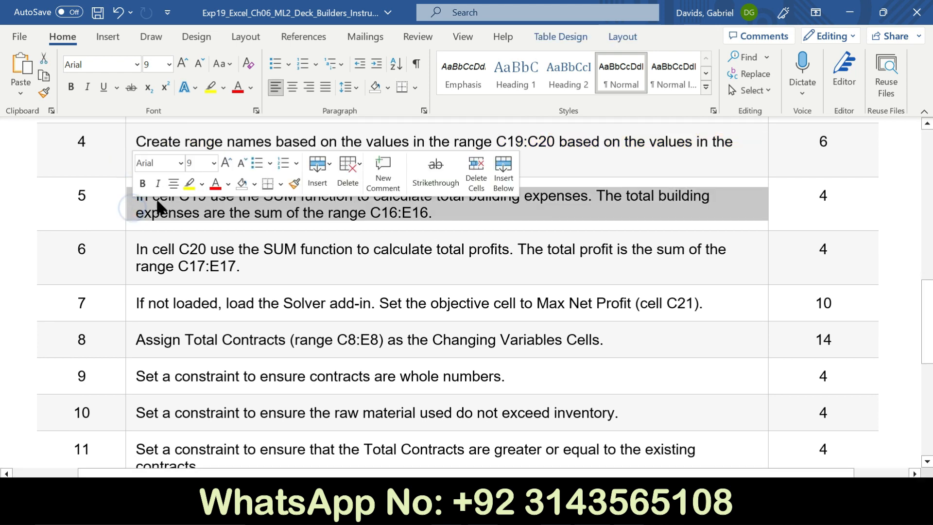
pyautogui.click(189, 183)
pyautogui.click(123, 201)
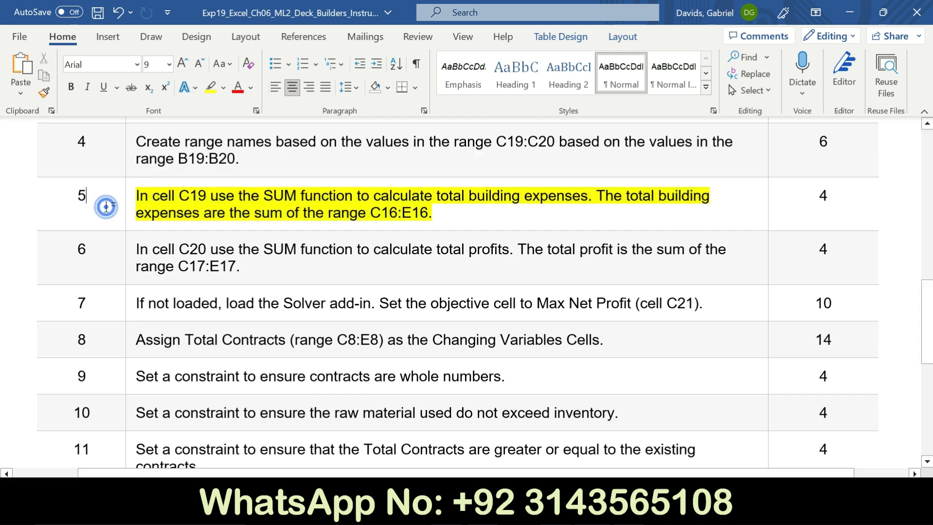
pyautogui.moveTo(137, 195); pyautogui.dragTo(307, 196)
pyautogui.moveTo(428, 196); pyautogui.dragTo(426, 216)
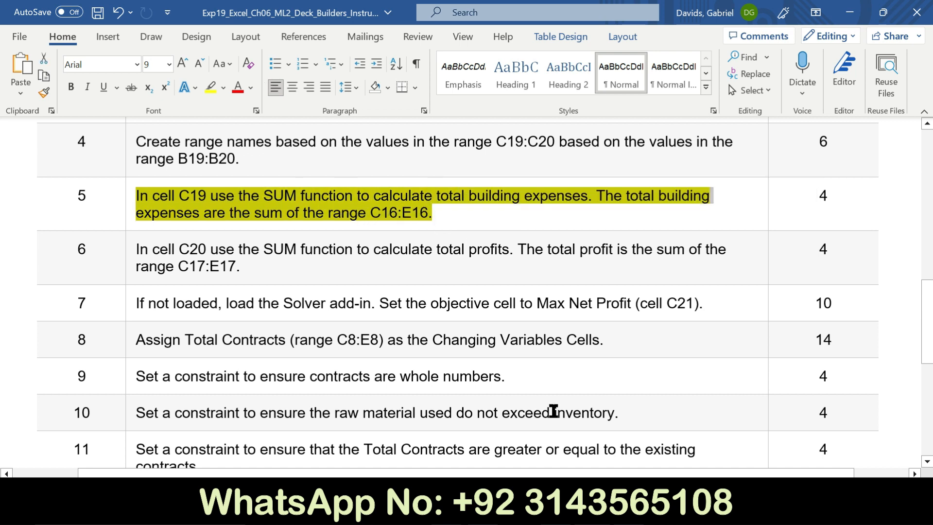
# Switch to the Excel workbook and total the building expenses in cell C19 with a SUM of C16:E16
pyautogui.click(585, 511)
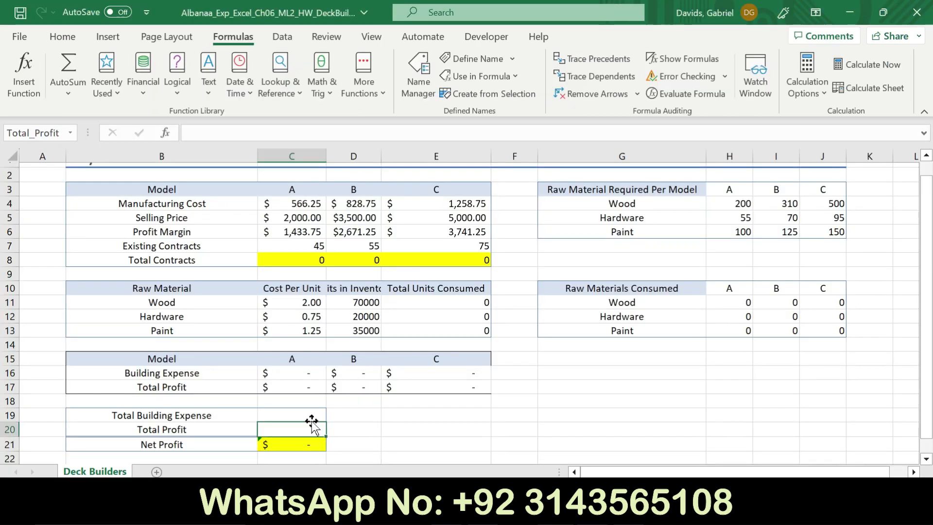
pyautogui.moveTo(926, 317); pyautogui.dragTo(926, 325)
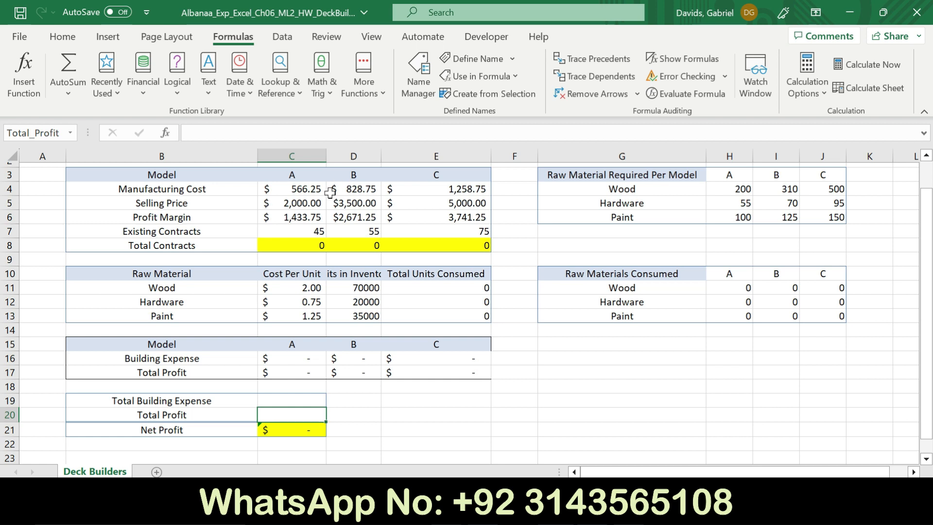
pyautogui.click(305, 397)
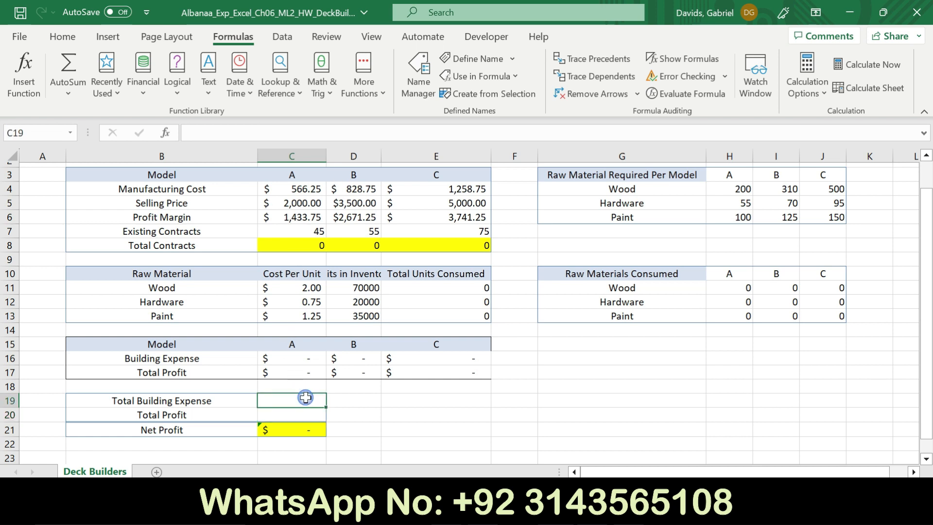
pyautogui.write('=')
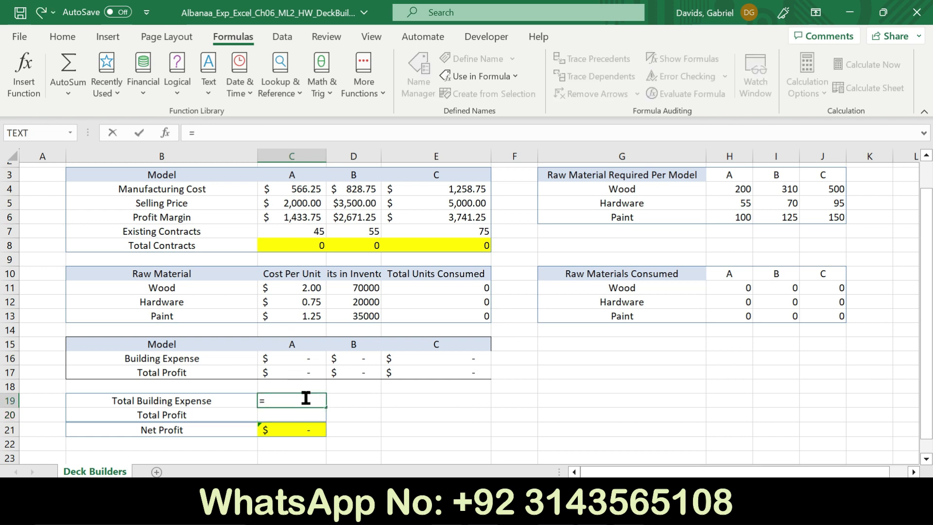
pyautogui.write('a')
pyautogui.press('BackSpace')
pyautogui.write('sum')
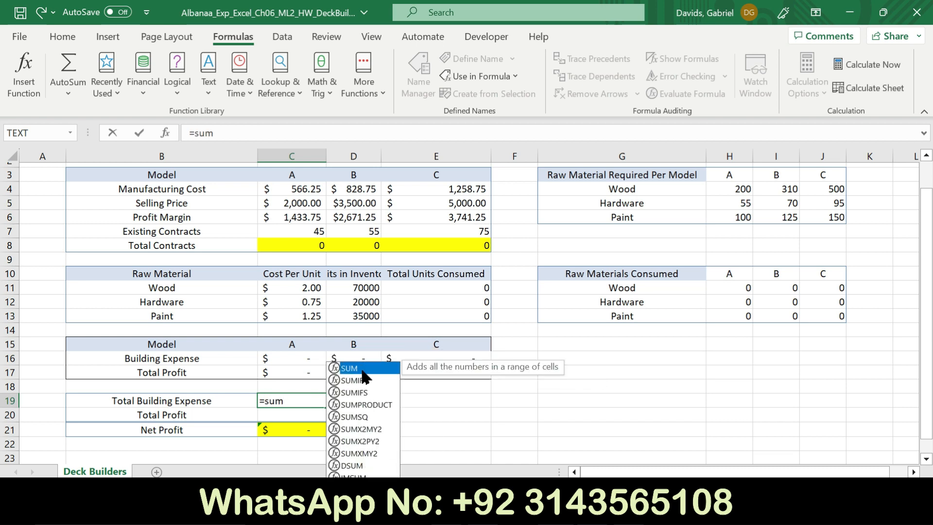
pyautogui.doubleClick(362, 370)
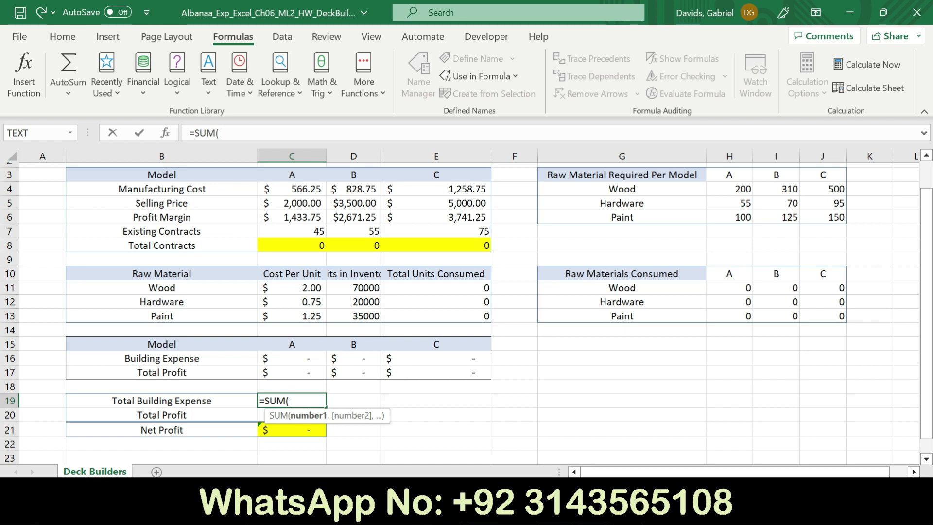
pyautogui.hotkey('alt', 'Tab')
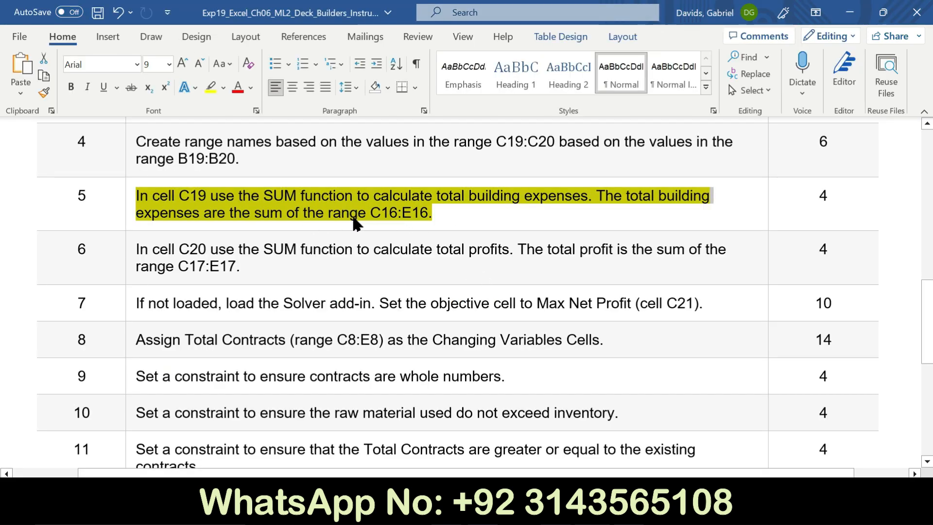
pyautogui.hotkey('alt', 'Tab')
pyautogui.moveTo(305, 357); pyautogui.dragTo(456, 358)
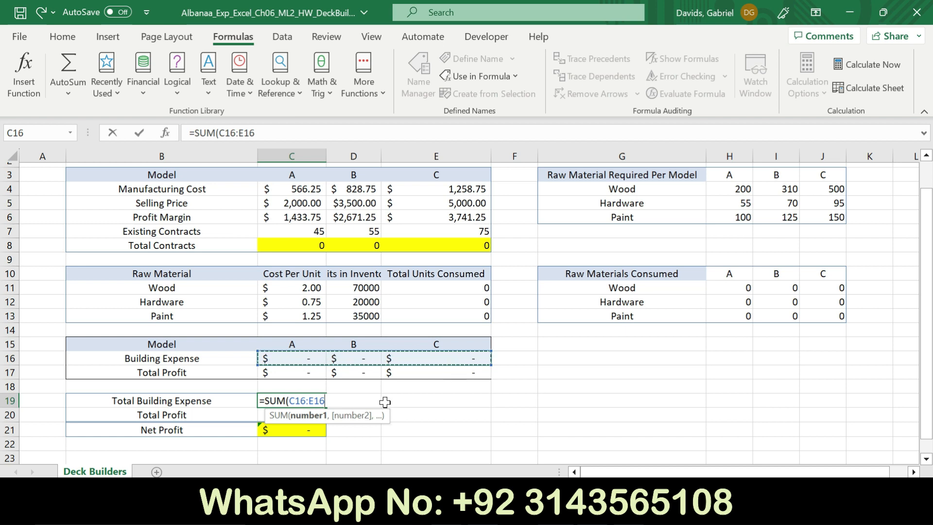
pyautogui.press('Return')
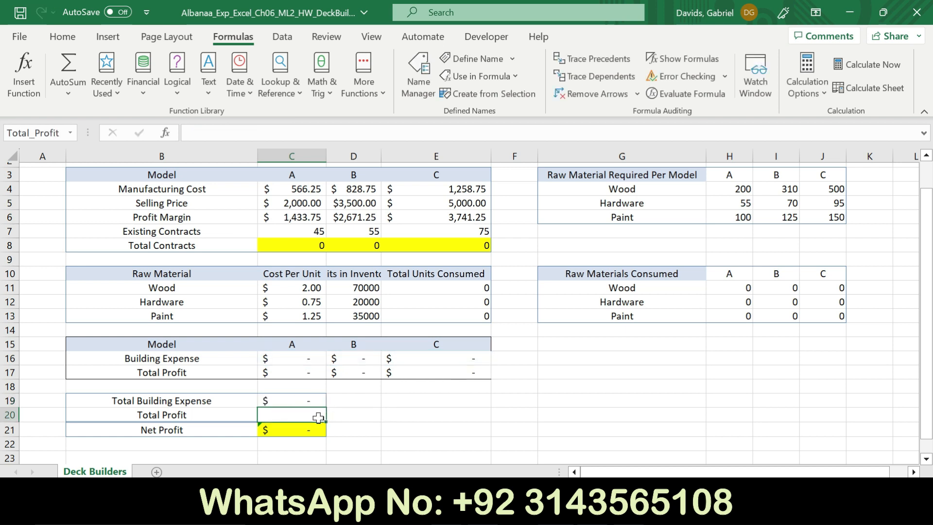
# Return to the Word instructions, move the yellow highlight from step 5 to step 6, and select step 6's text about total profits
pyautogui.hotkey('alt', 'Tab')
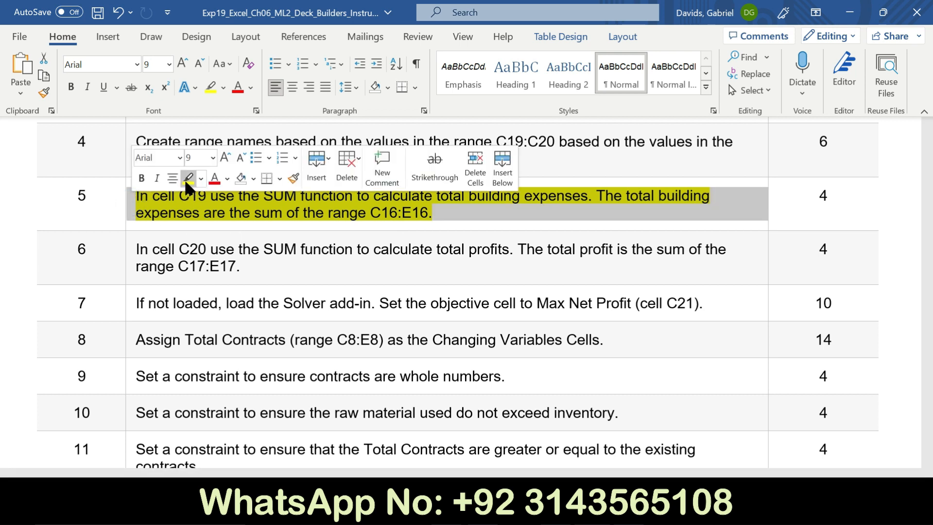
pyautogui.click(188, 178)
pyautogui.click(130, 266)
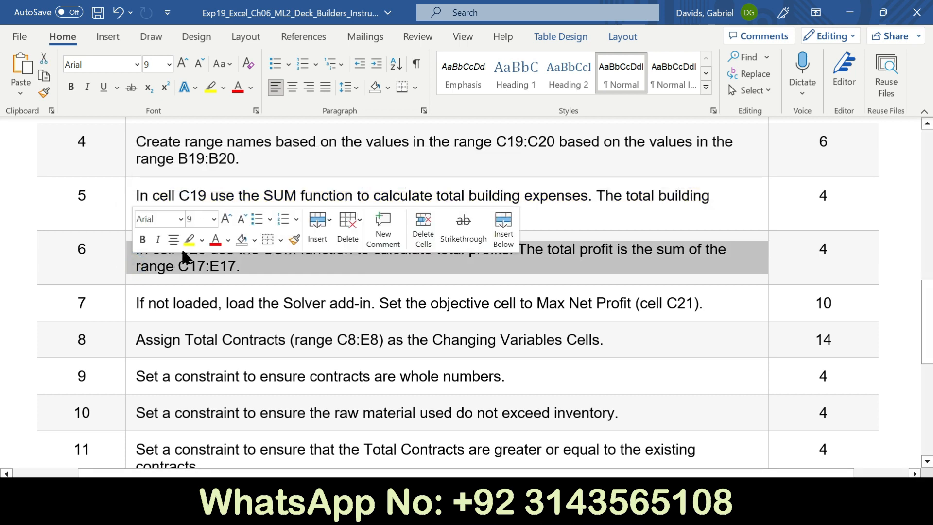
pyautogui.click(188, 239)
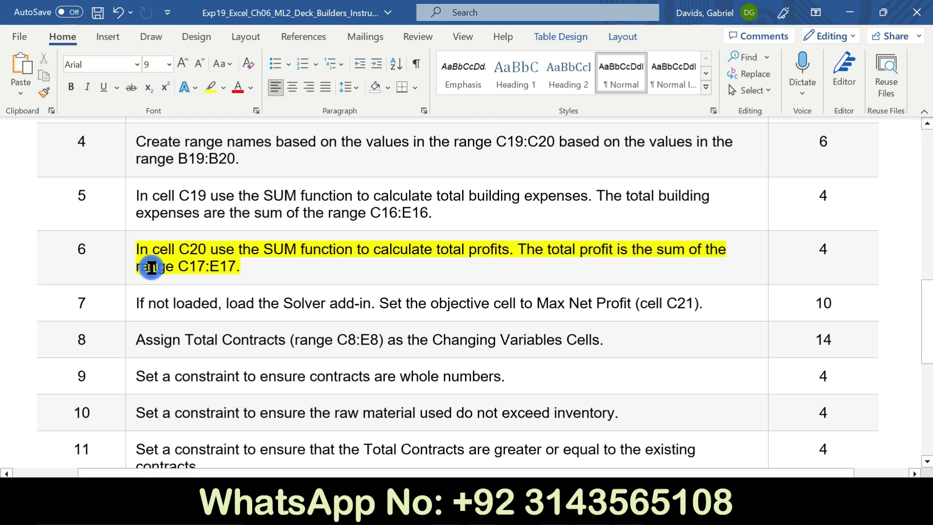
pyautogui.moveTo(143, 249); pyautogui.dragTo(247, 266)
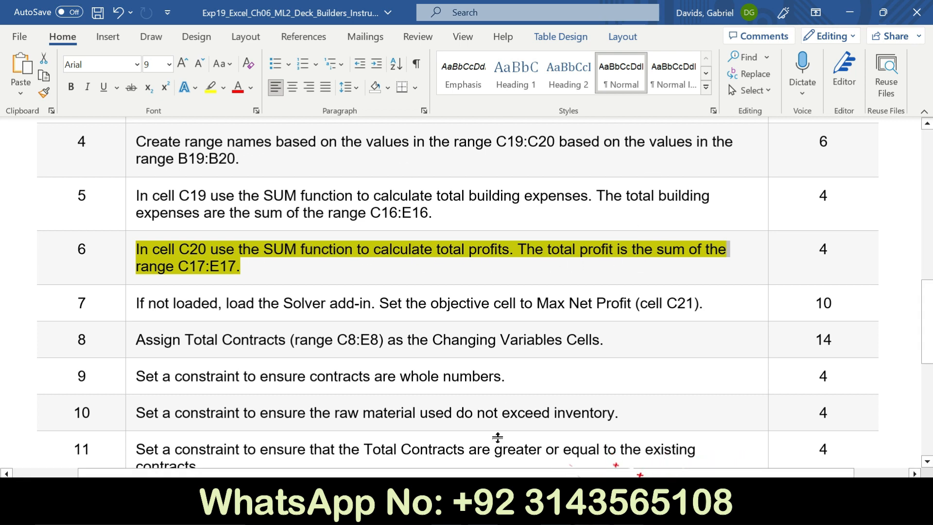
# Switch to the Excel workbook and calculate the total profit in cell C20 with a SUM of C17:E17
pyautogui.click(555, 514)
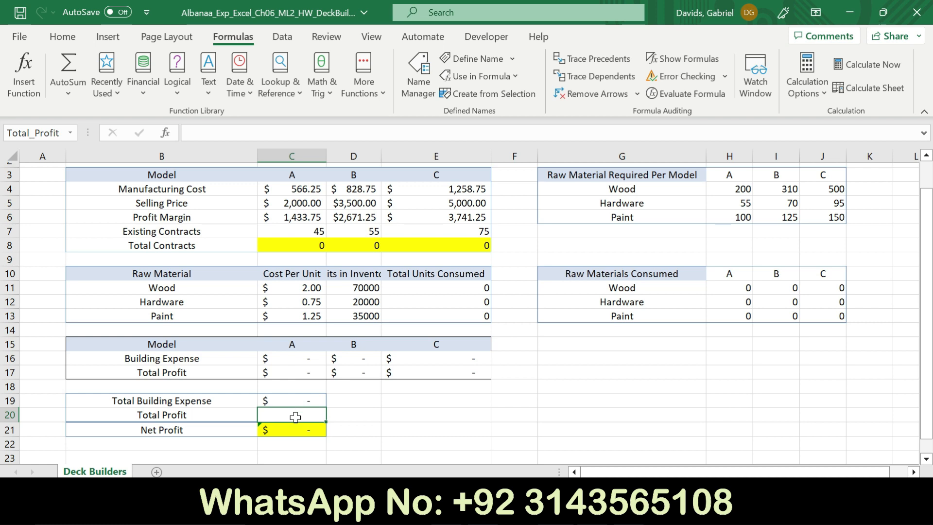
pyautogui.write('=sum')
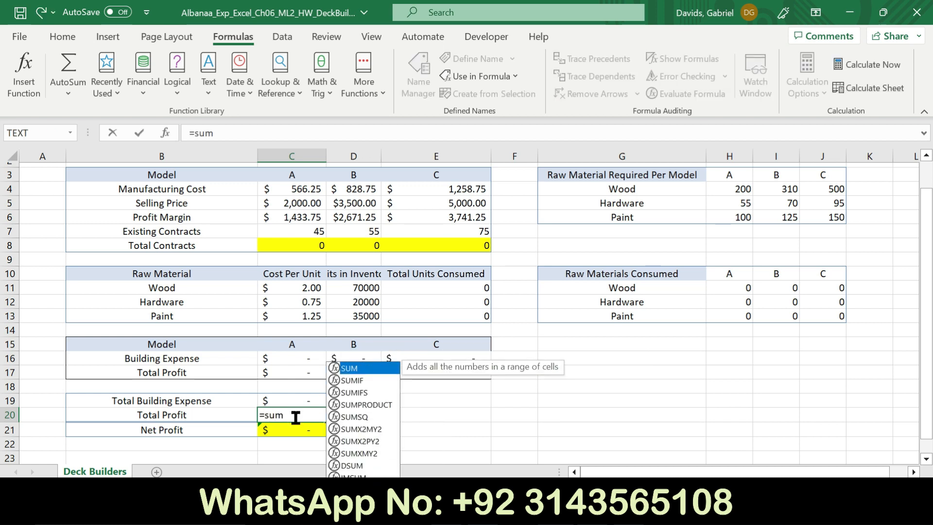
pyautogui.doubleClick(354, 368)
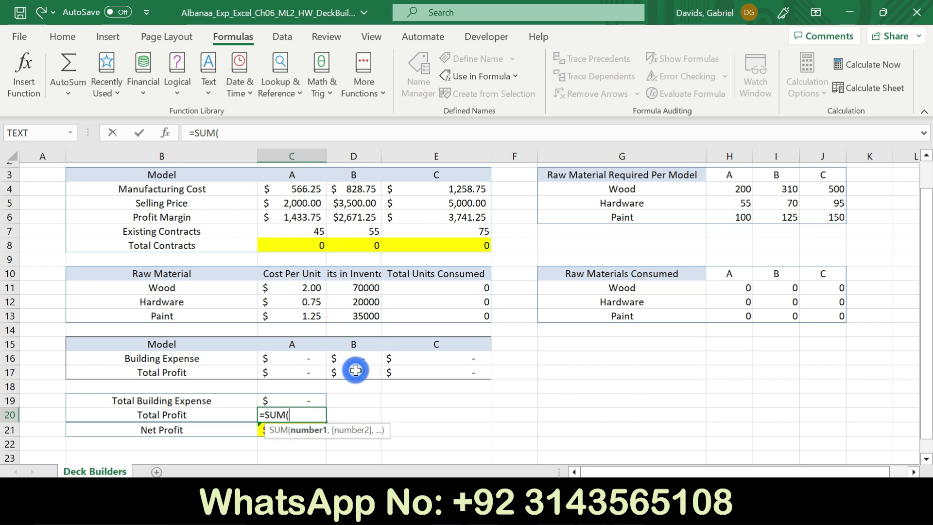
pyautogui.hotkey('alt', 'Tab')
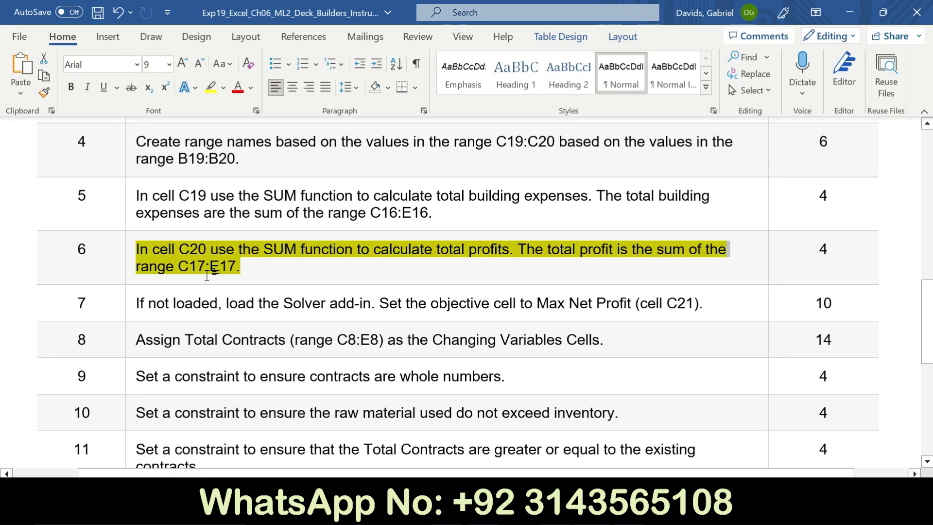
pyautogui.hotkey('alt', 'Tab')
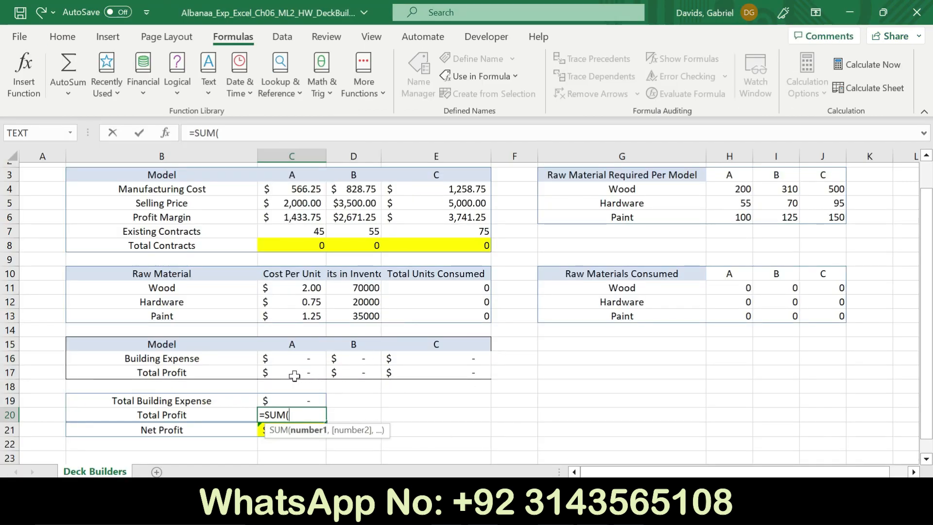
pyautogui.moveTo(294, 375); pyautogui.dragTo(409, 371)
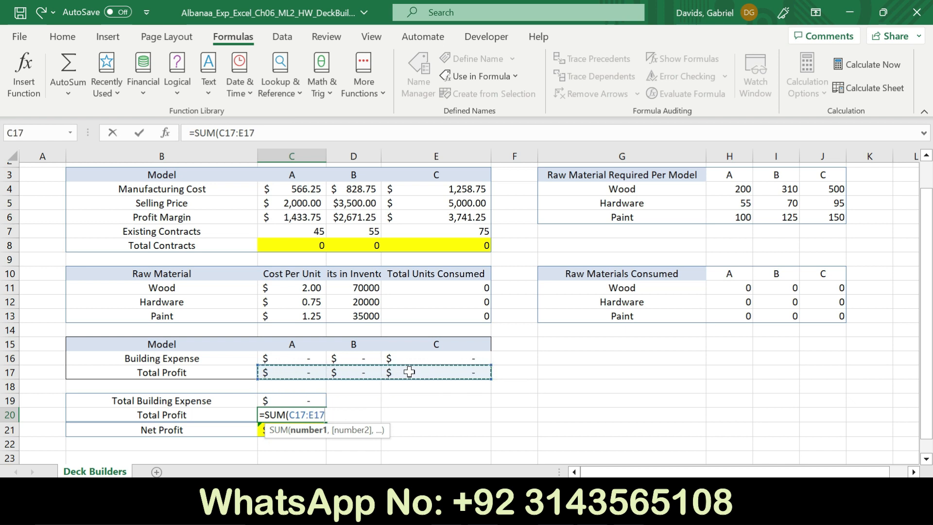
pyautogui.press('Return')
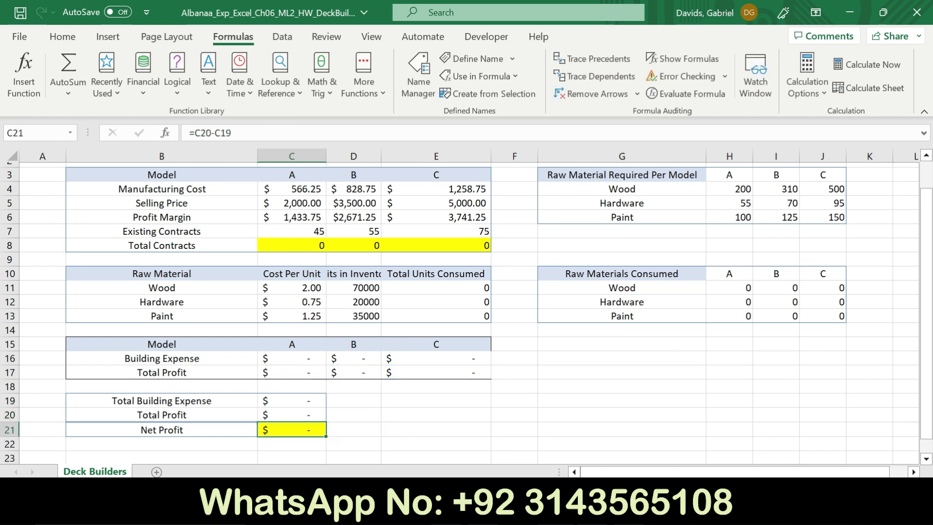
# Return to the Word instructions, remove the yellow highlight from step 6, and select step 7's text about loading Solver and setting the objective cell
pyautogui.hotkey('alt', 'Tab')
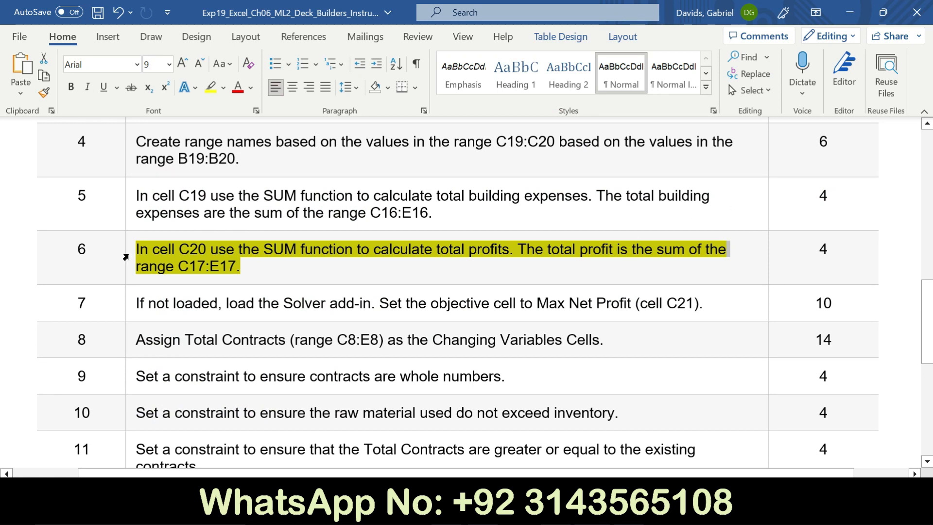
pyautogui.click(128, 254)
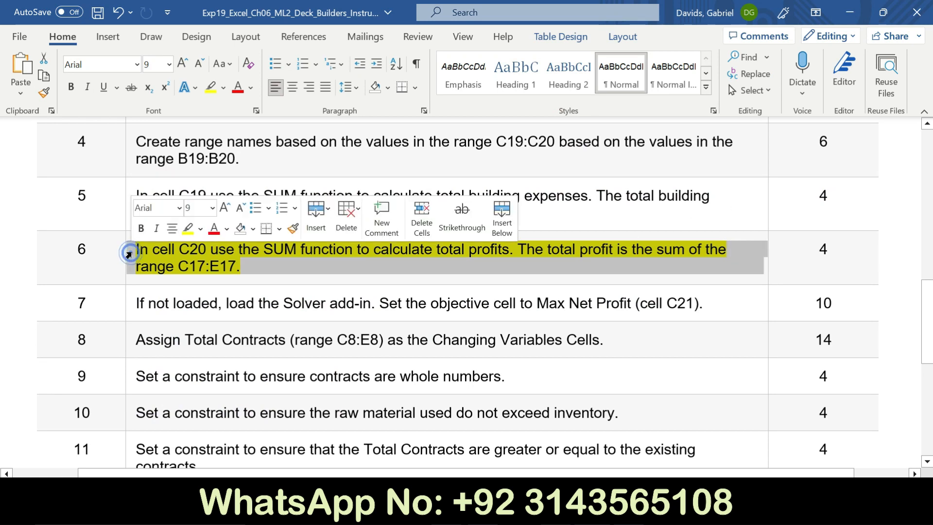
pyautogui.click(188, 228)
pyautogui.scroll(-3, 1, 311)
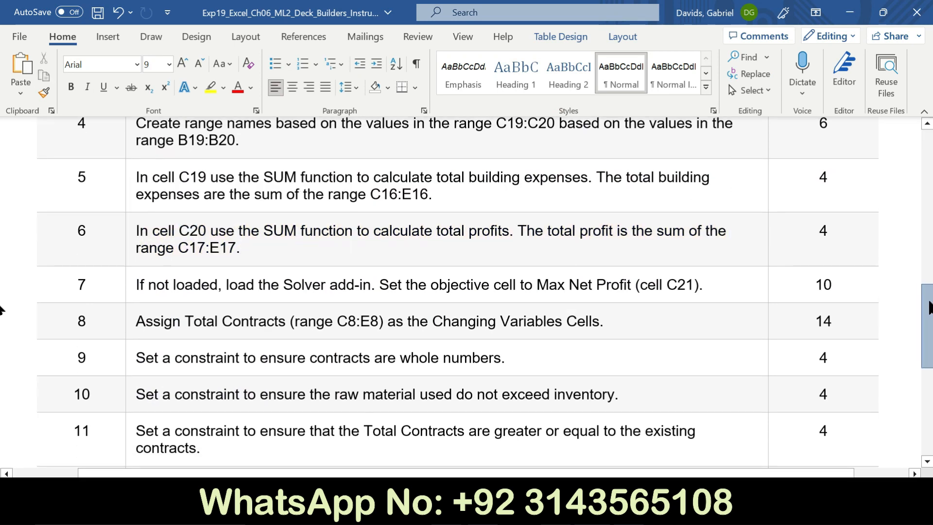
pyautogui.scroll(-2, 1, 329)
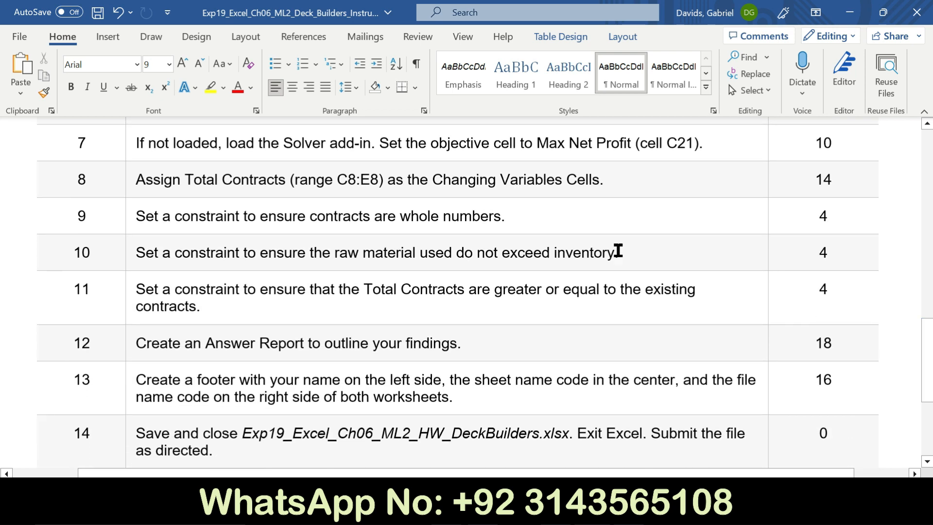
pyautogui.moveTo(136, 146)
pyautogui.mouseDown()
pyautogui.moveTo(260, 137)
pyautogui.moveTo(150, 147)
pyautogui.mouseUp()
pyautogui.click(127, 149)
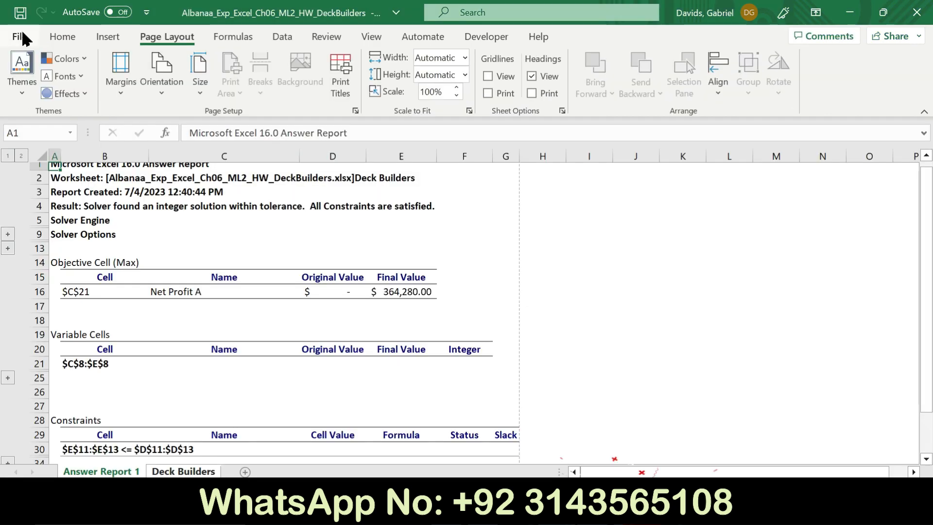
# Save the Deck Builders workbook that contains the Solver Answer Report
pyautogui.click(22, 36)
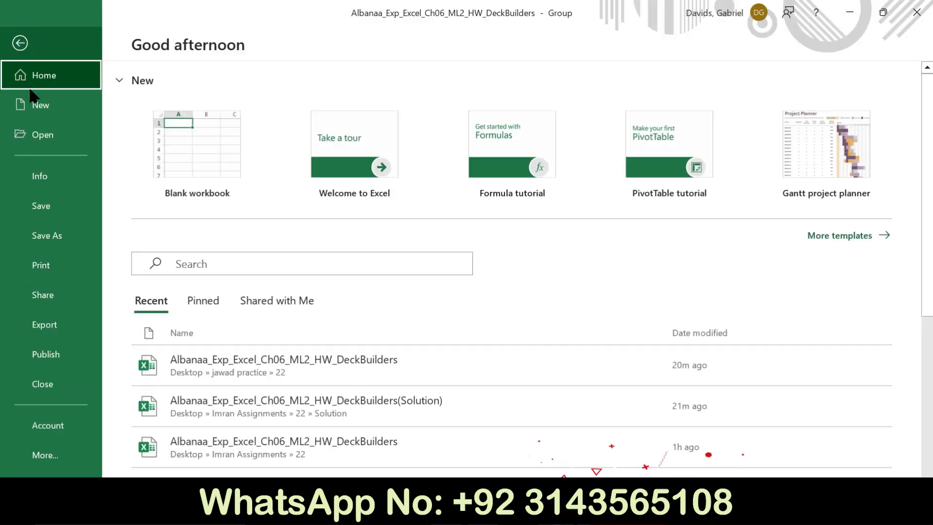
pyautogui.click(44, 205)
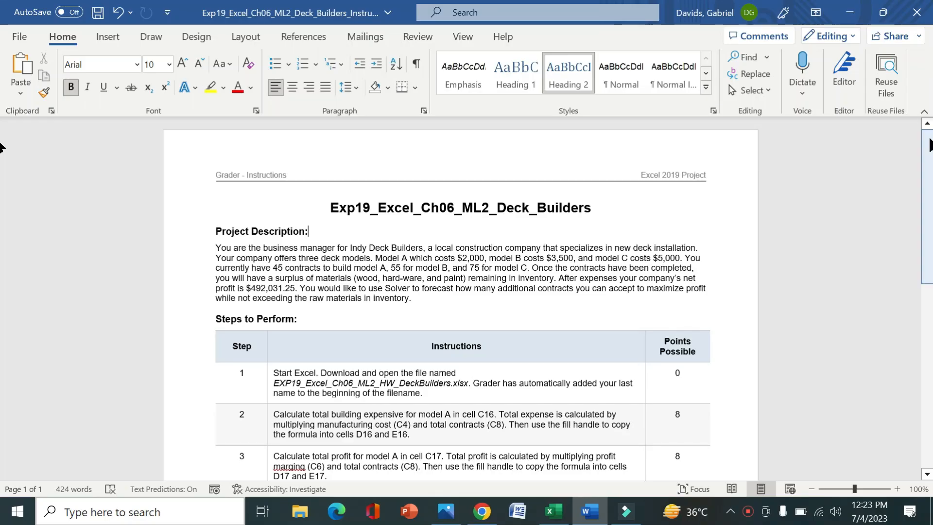
# In the Word instructions, highlight the title Exp19_Excel_Ch06_ML2_Deck_Builders in yellow
pyautogui.scroll(-10, 2, 306)
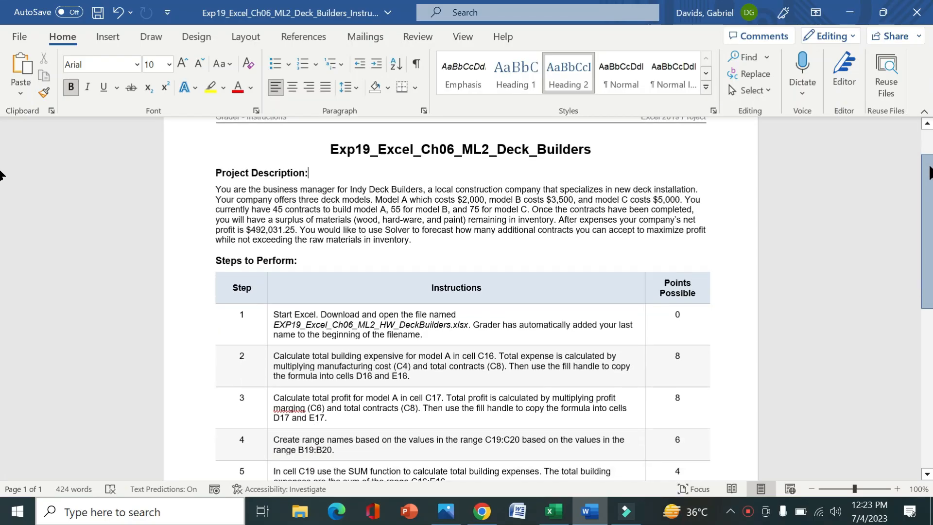
pyautogui.scroll(10, 2, 304)
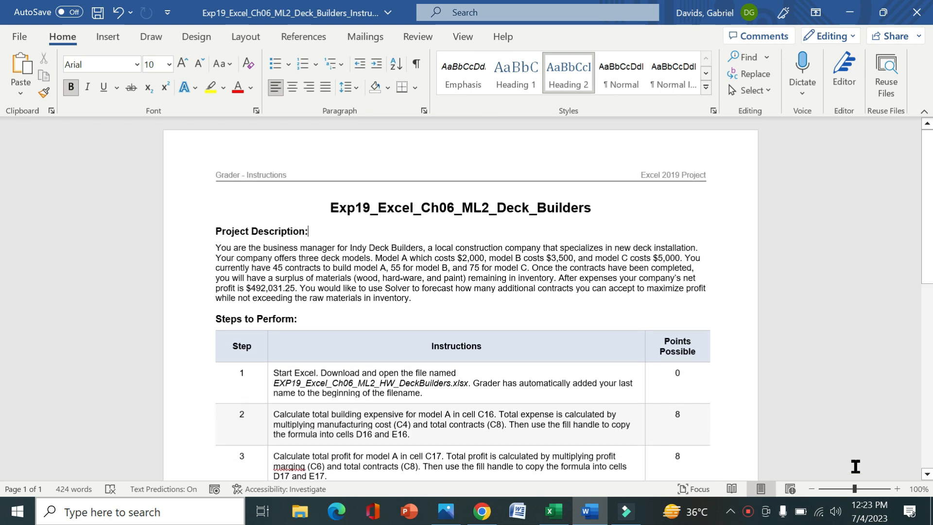
pyautogui.moveTo(854, 488); pyautogui.dragTo(861, 488)
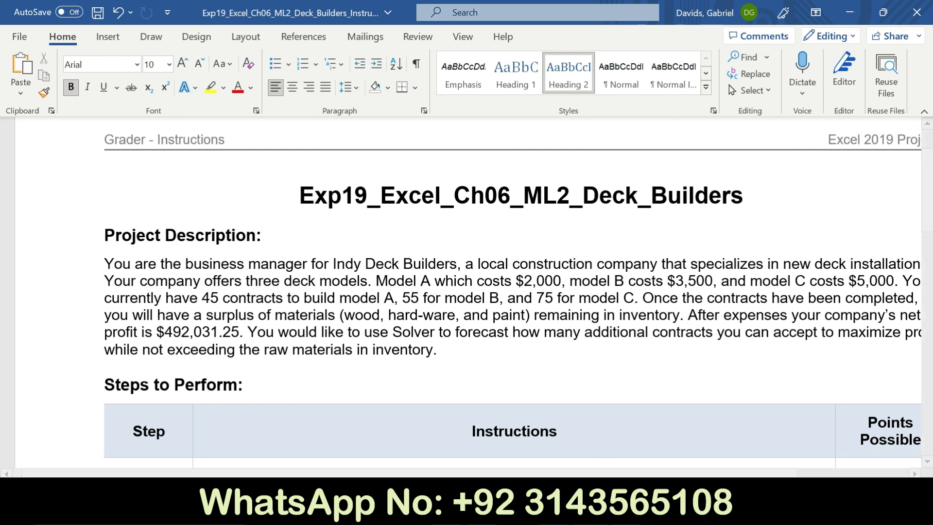
pyautogui.moveTo(597, 474); pyautogui.dragTo(653, 473)
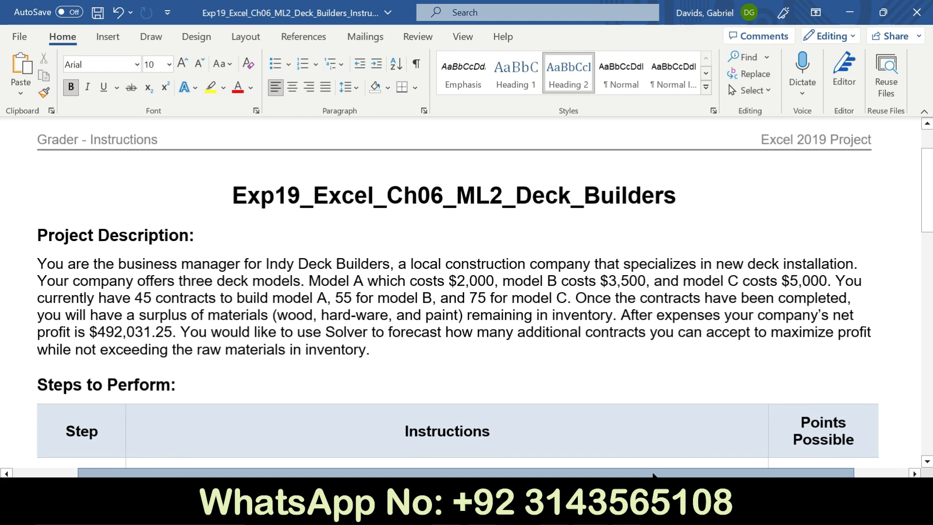
pyautogui.moveTo(702, 202)
pyautogui.mouseDown()
pyautogui.moveTo(239, 196)
pyautogui.moveTo(662, 187)
pyautogui.mouseUp()
pyautogui.click(305, 168)
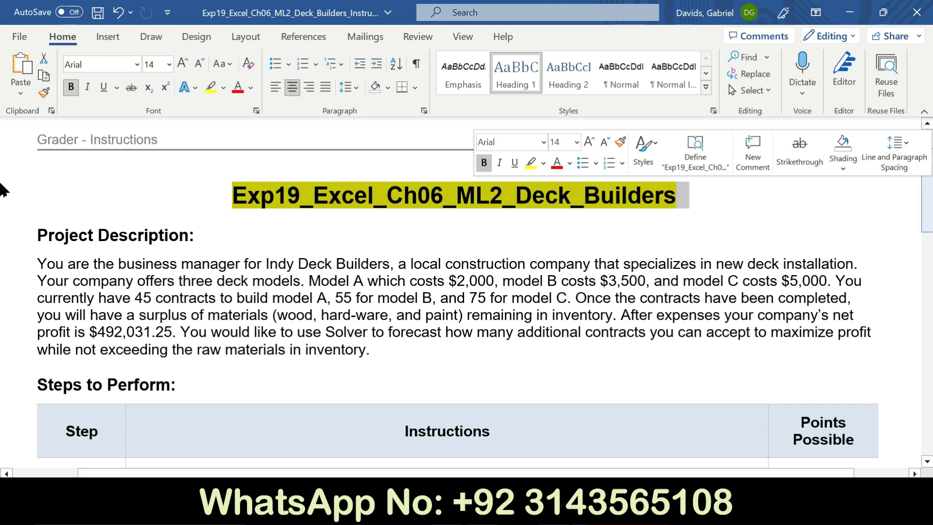
# Highlight the step 1 instruction text in yellow and select its wording about opening EXP19_Excel_Ch06_ML2_HW_DeckBuilders.xlsx
pyautogui.scroll(-5, 5, 188)
pyautogui.scroll(-3, 2, 240)
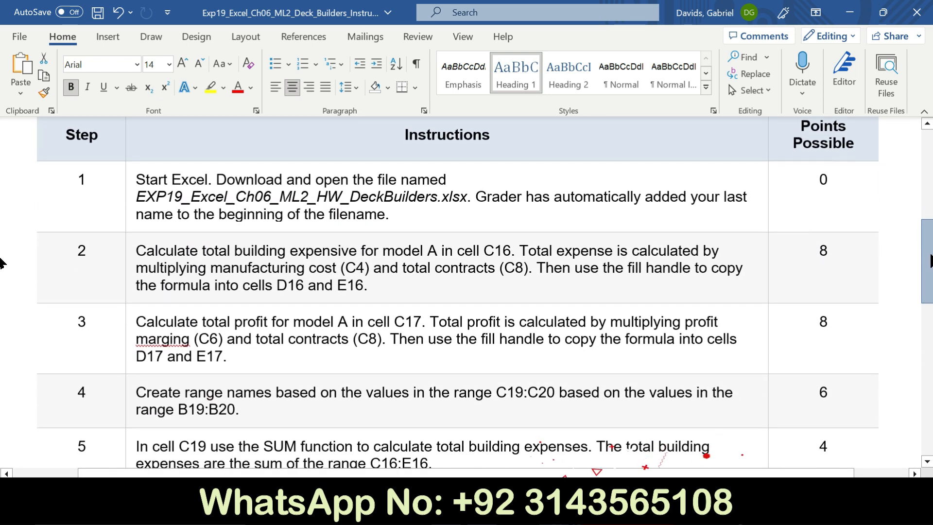
pyautogui.click(133, 206)
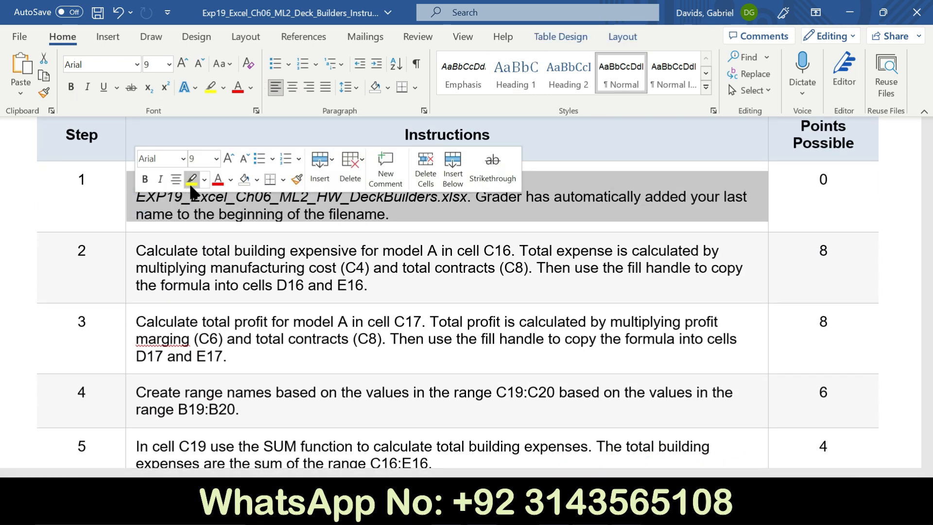
pyautogui.click(191, 179)
pyautogui.click(130, 208)
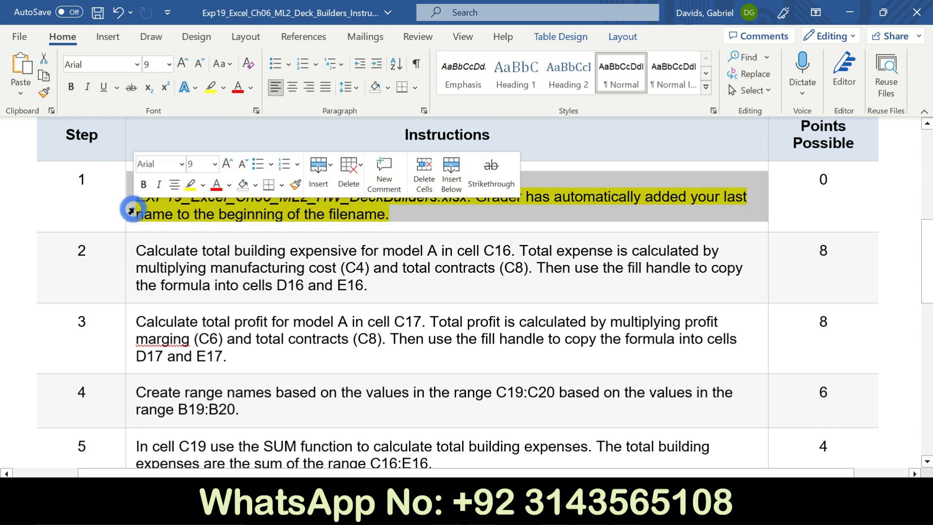
pyautogui.click(155, 209)
pyautogui.moveTo(148, 180); pyautogui.dragTo(381, 216)
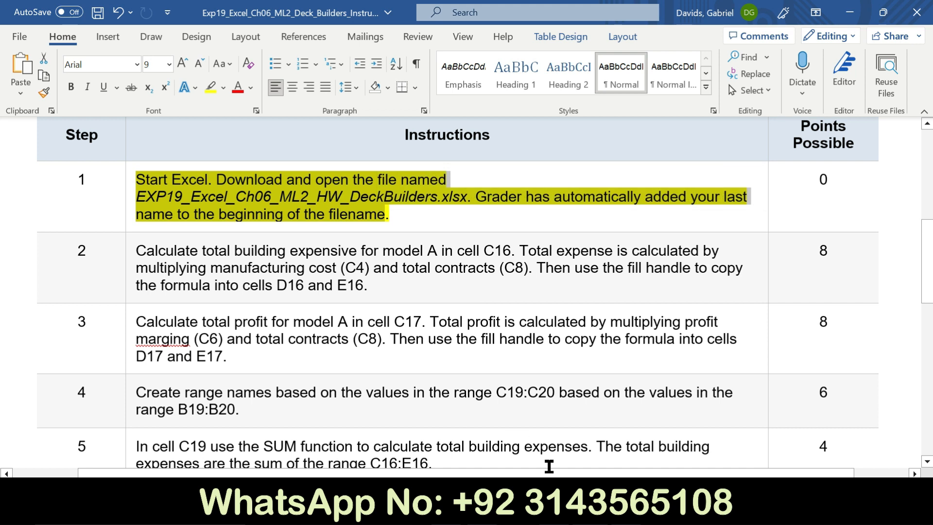
# Switch to the Excel workbook to review the Deck Builders sheet, and return to the Word instructions
pyautogui.click(559, 514)
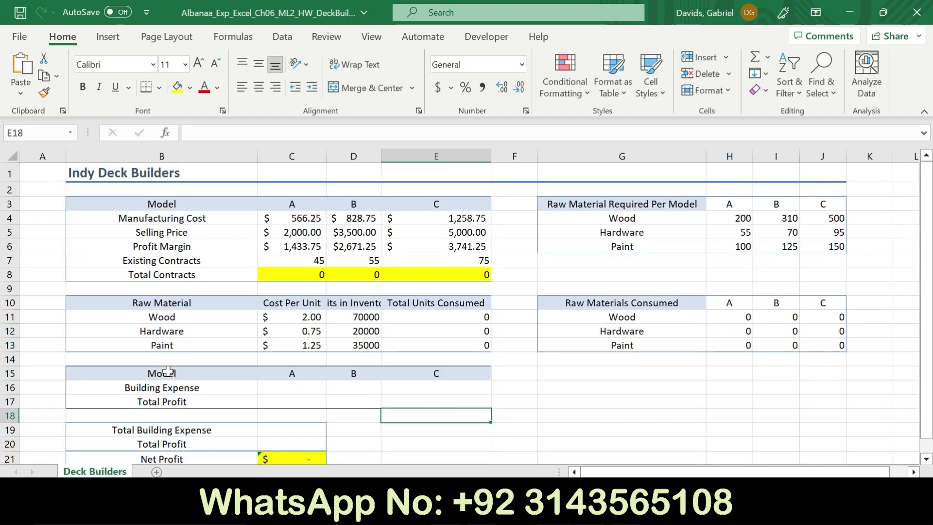
pyautogui.moveTo(926, 266); pyautogui.dragTo(927, 221)
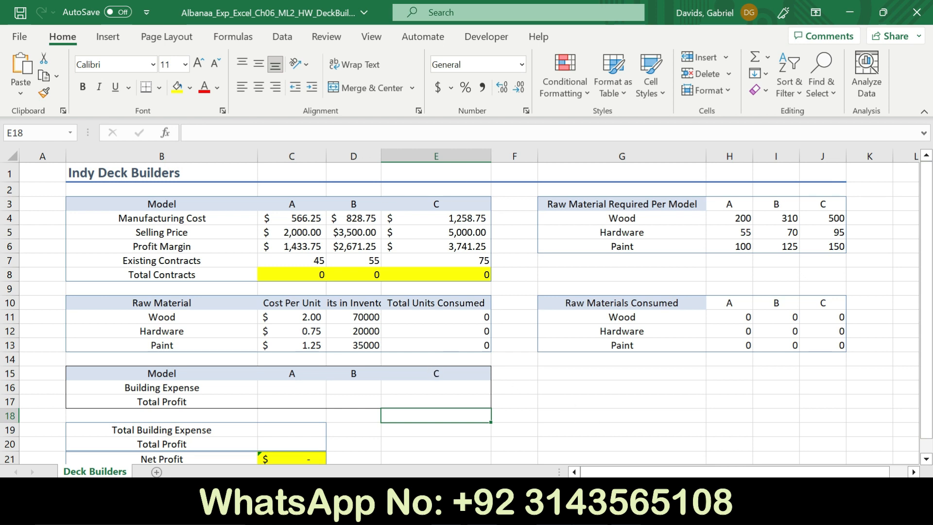
pyautogui.click(559, 514)
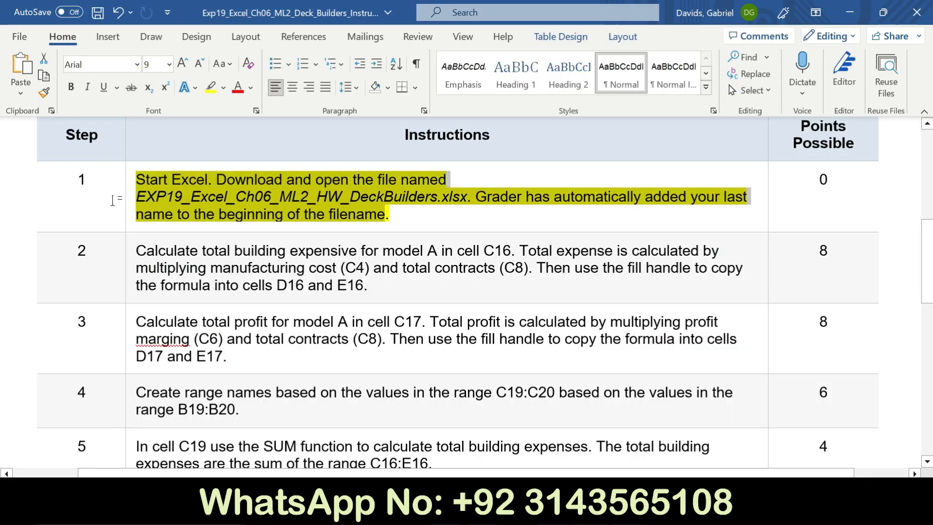
# Remove the yellow highlight from step 1, highlight step 2 in yellow, and select its sentences about calculating total building expense in C16
pyautogui.rightClick(132, 202)
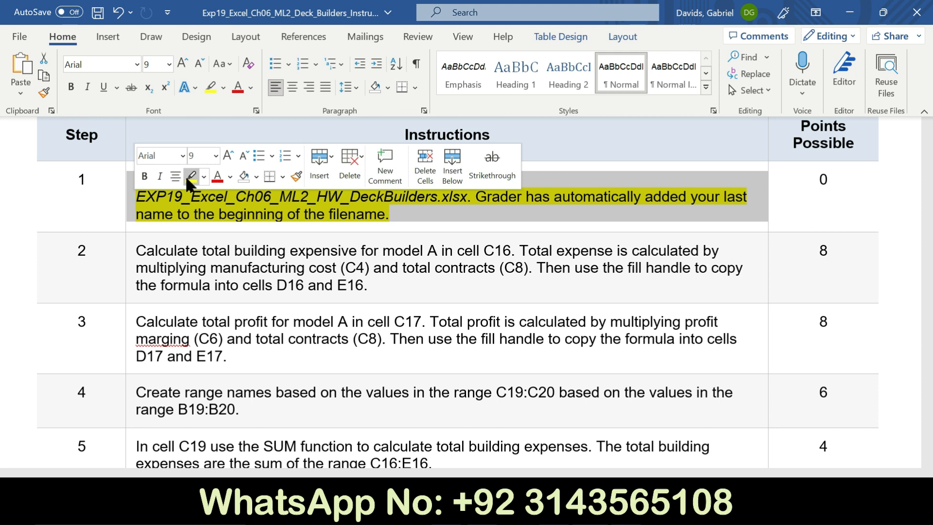
pyautogui.click(191, 176)
pyautogui.click(132, 265)
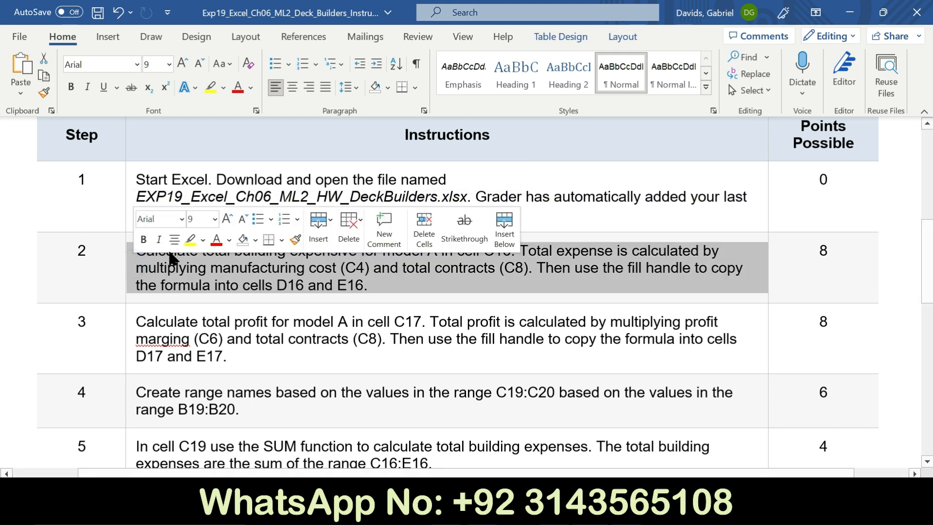
pyautogui.click(189, 241)
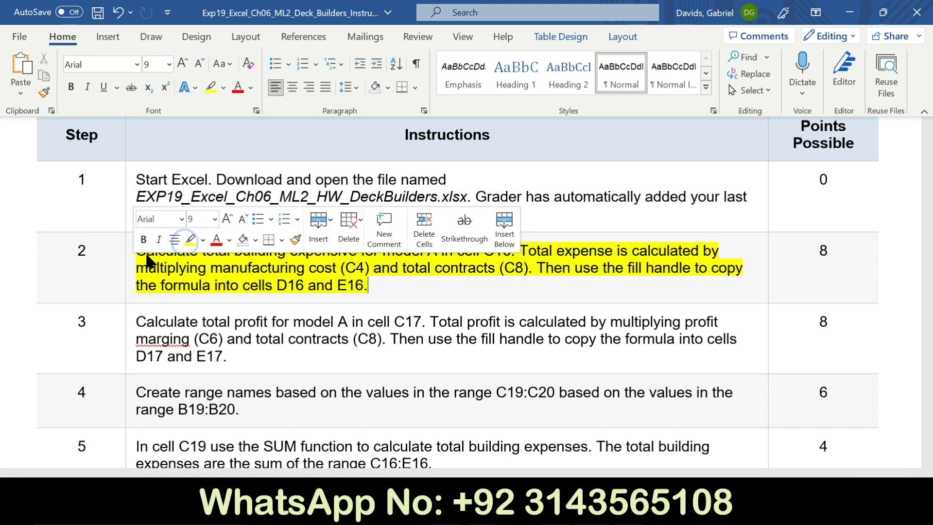
pyautogui.click(98, 269)
pyautogui.moveTo(139, 250); pyautogui.dragTo(536, 270)
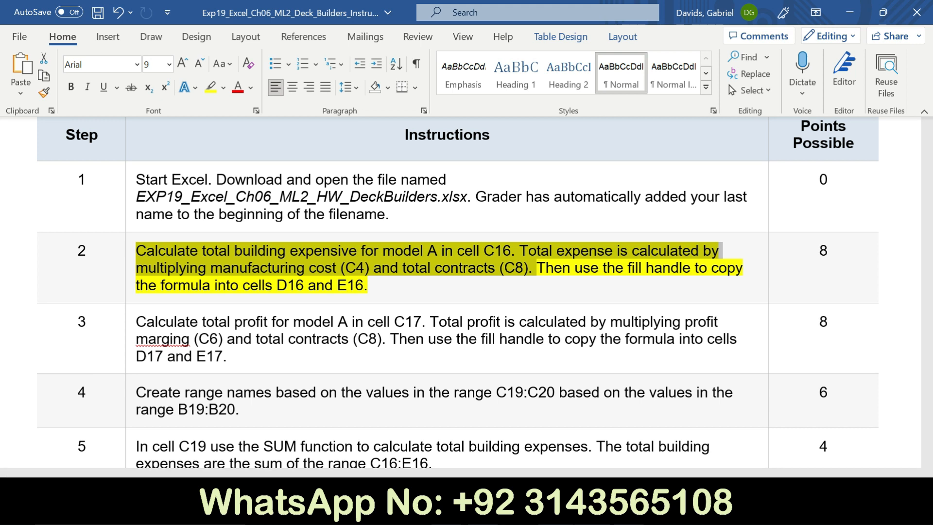
# Switch to the Excel workbook, calculate model A's building expense in C16 with =C4*C8, and fill the formula across to D16:E16
pyautogui.hotkey('alt', 'Tab')
pyautogui.click(406, 426)
pyautogui.press('alt')
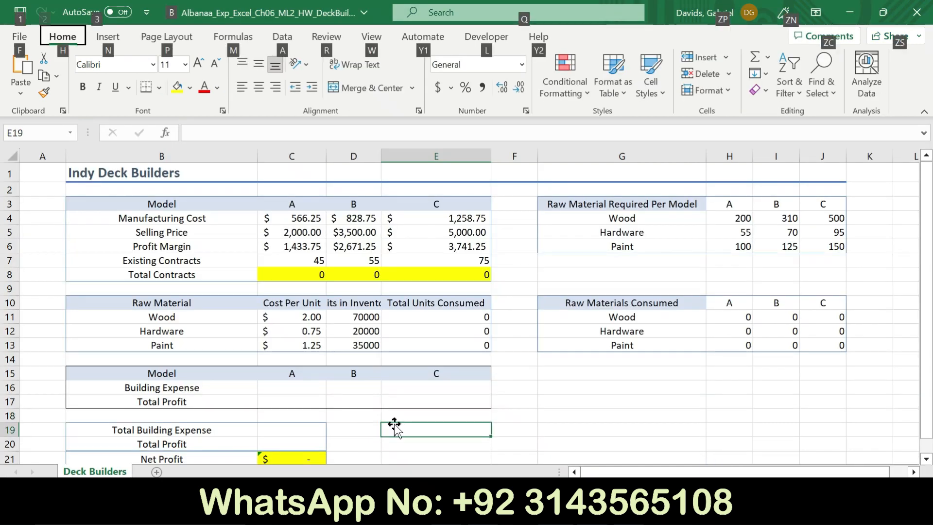
pyautogui.click(306, 389)
pyautogui.write('=')
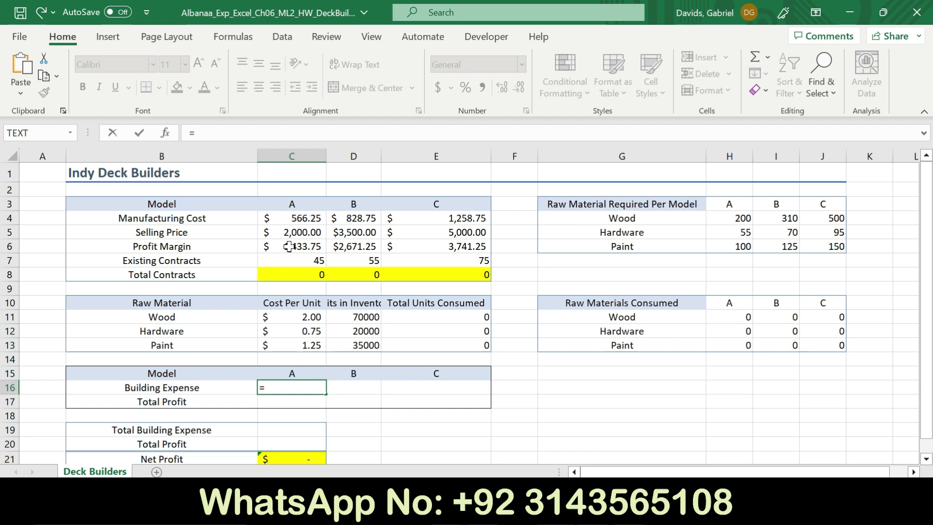
pyautogui.click(313, 221)
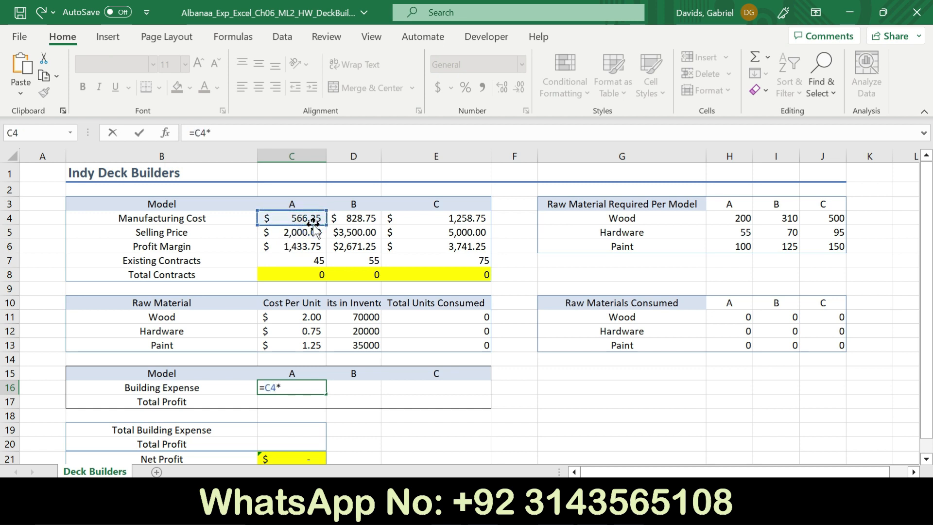
pyautogui.click(305, 274)
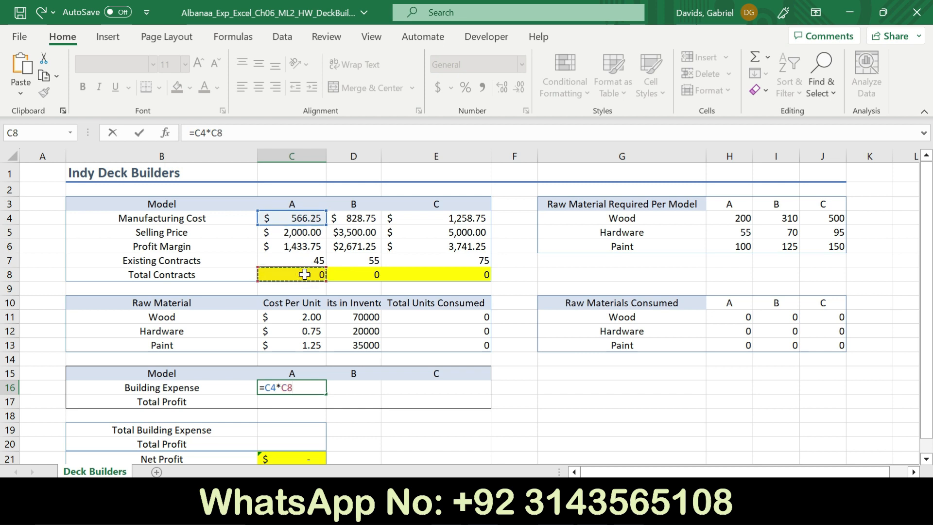
pyautogui.press('Return')
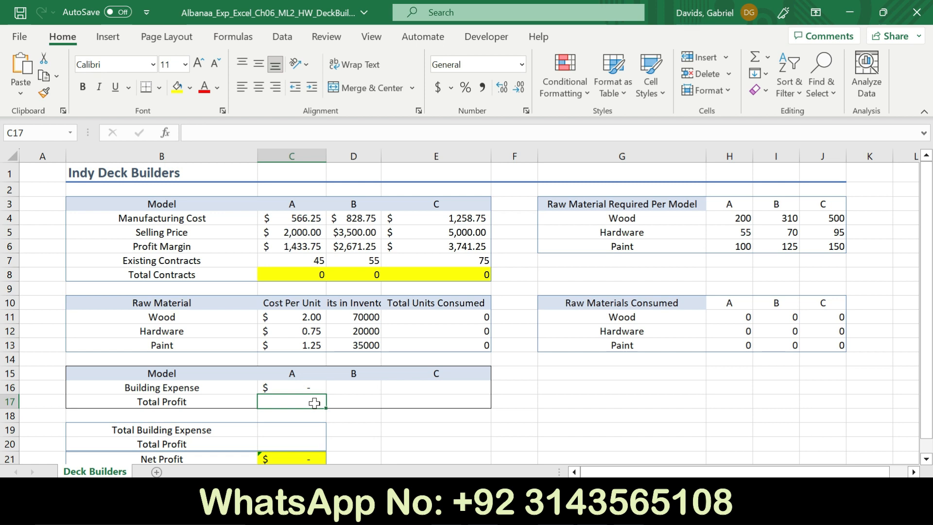
pyautogui.click(316, 387)
pyautogui.moveTo(326, 393); pyautogui.dragTo(488, 391)
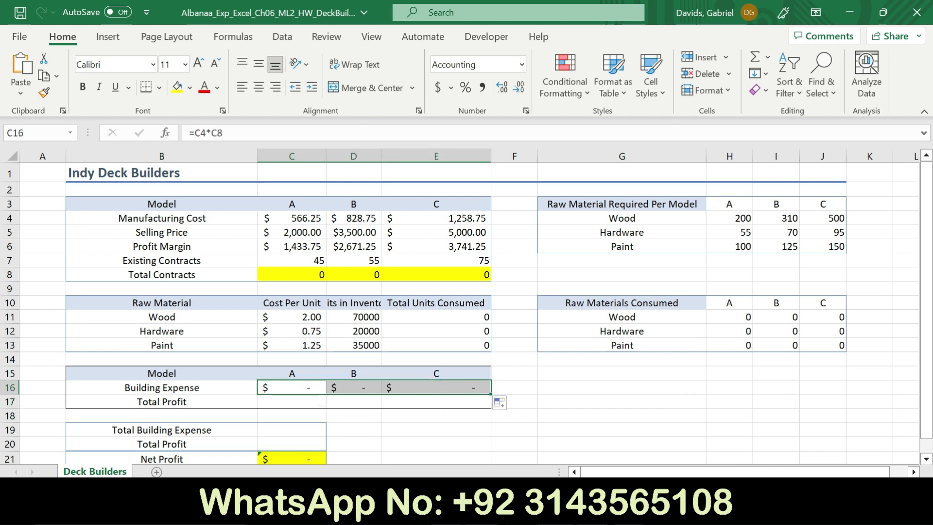
# Check the filled building expense row in Excel against step 2's sentence in Word about copying the formula into D16 and E16
pyautogui.hotkey('alt', 'Tab')
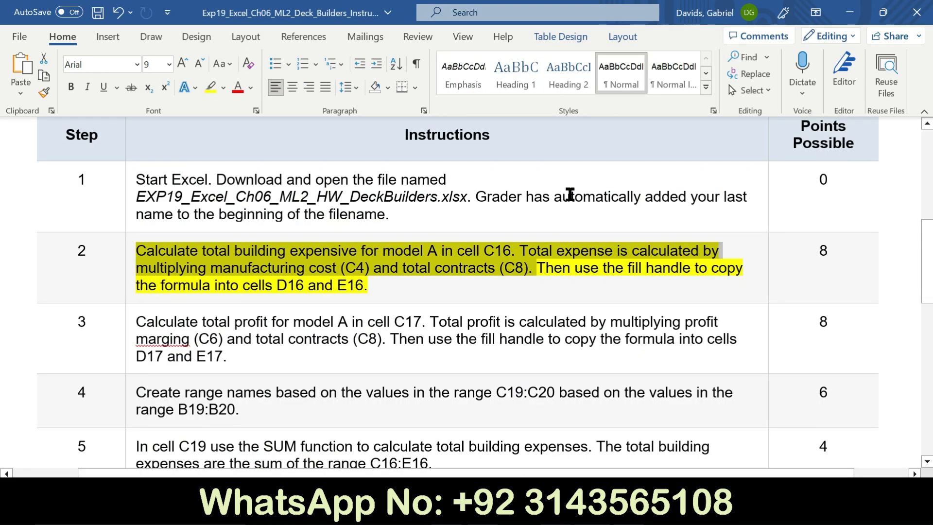
pyautogui.moveTo(538, 270); pyautogui.dragTo(554, 287)
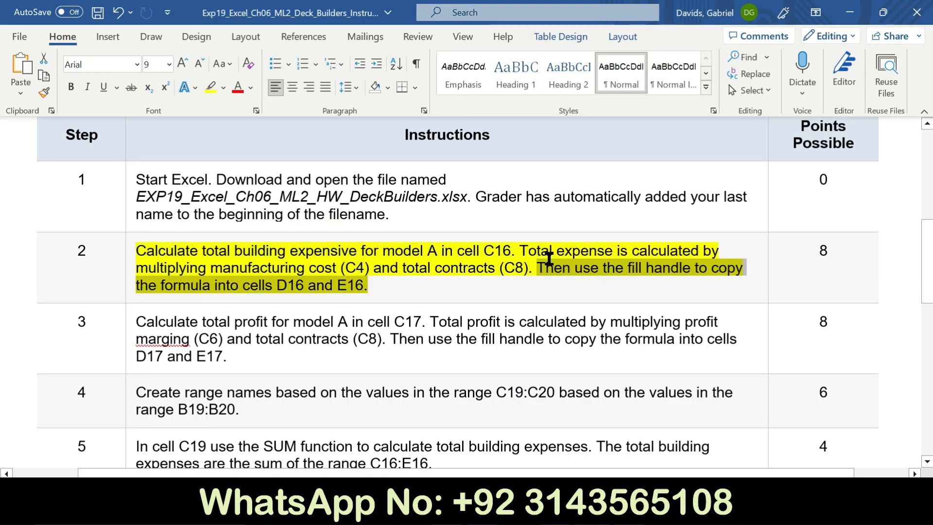
pyautogui.hotkey('alt', 'Tab')
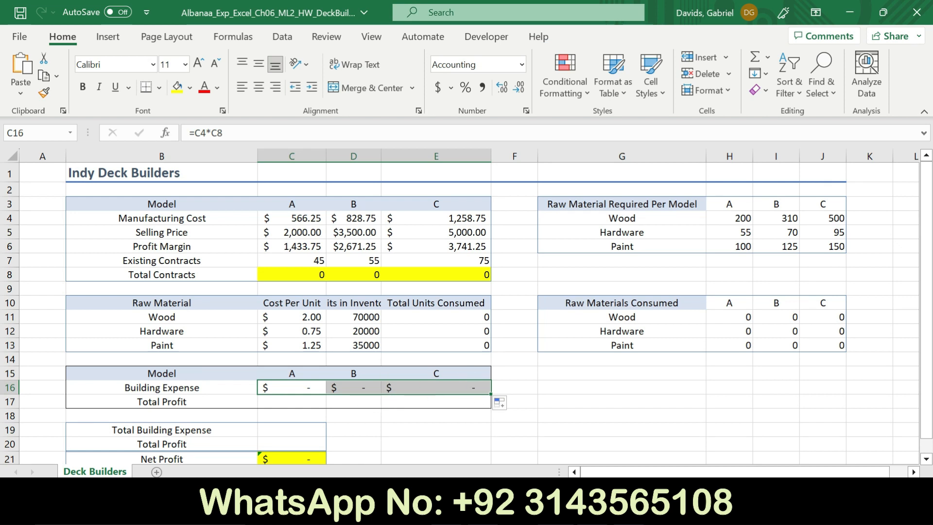
pyautogui.hotkey('alt', 'Tab')
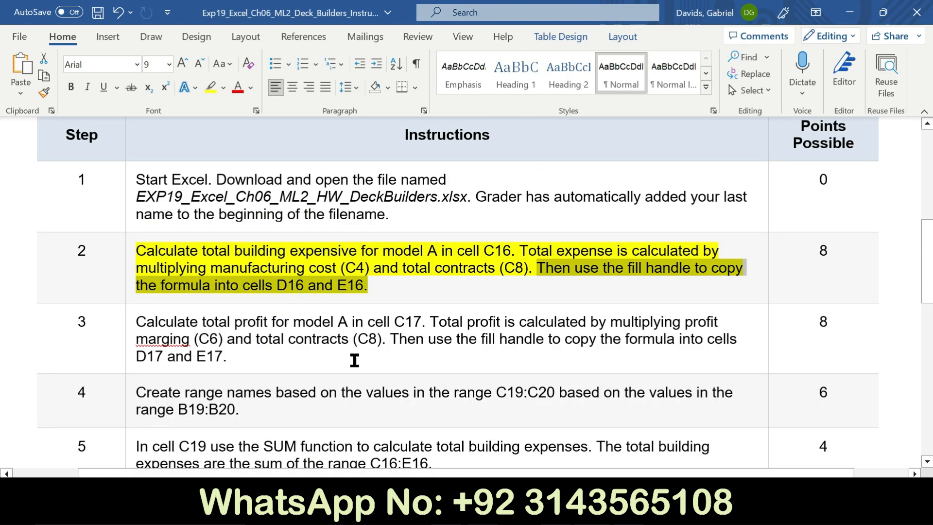
# In the Word instructions, move the yellow highlight from step 2 to step 3 and select its sentences about calculating total profit in C17
pyautogui.click(131, 275)
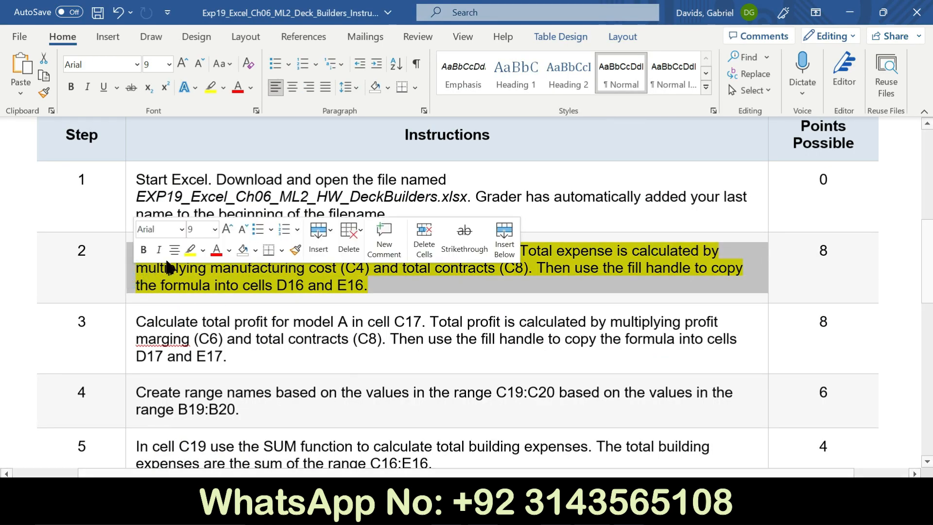
pyautogui.click(190, 251)
pyautogui.click(127, 344)
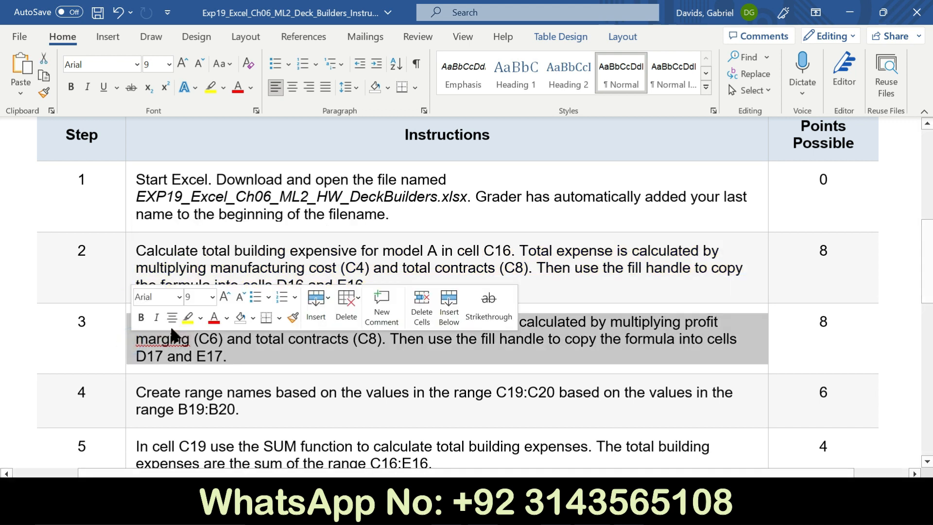
pyautogui.click(185, 317)
pyautogui.click(112, 342)
pyautogui.moveTo(138, 322); pyautogui.dragTo(384, 339)
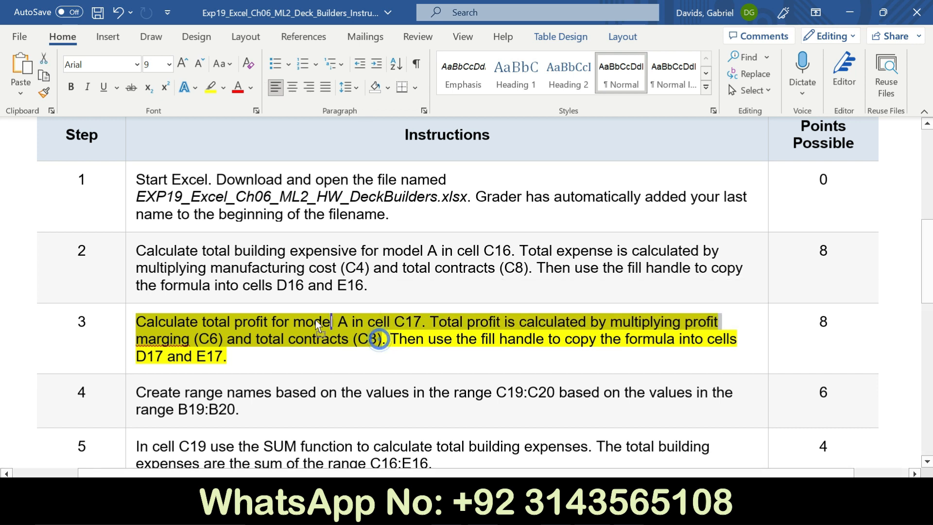
pyautogui.click(342, 338)
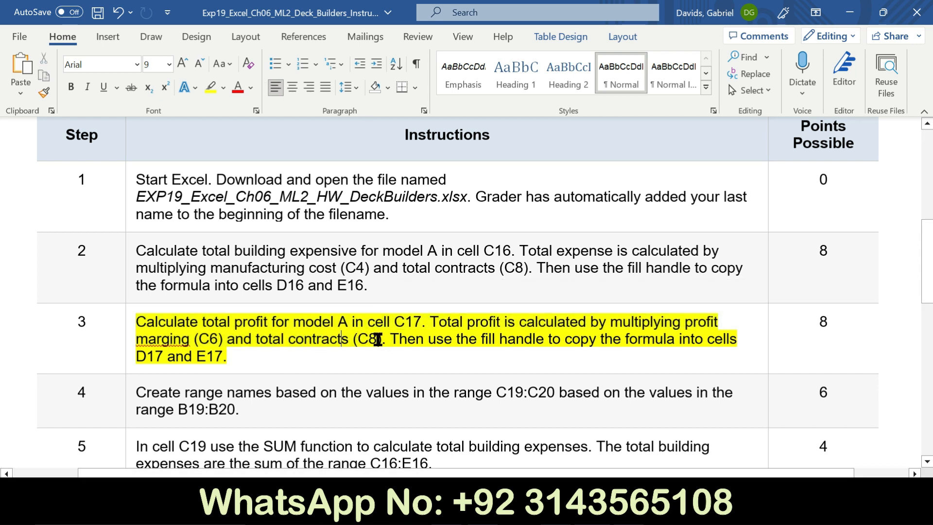
pyautogui.moveTo(382, 339); pyautogui.dragTo(150, 322)
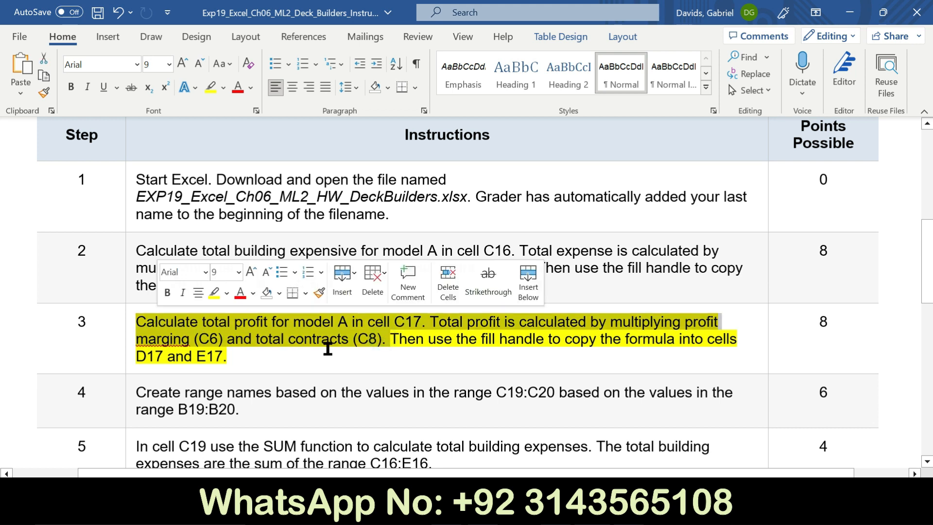
# Switch to the Excel workbook and calculate model A's total profit in cell C17 with =C6*C8, rechecking step 3 in Word
pyautogui.hotkey('alt', 'Tab')
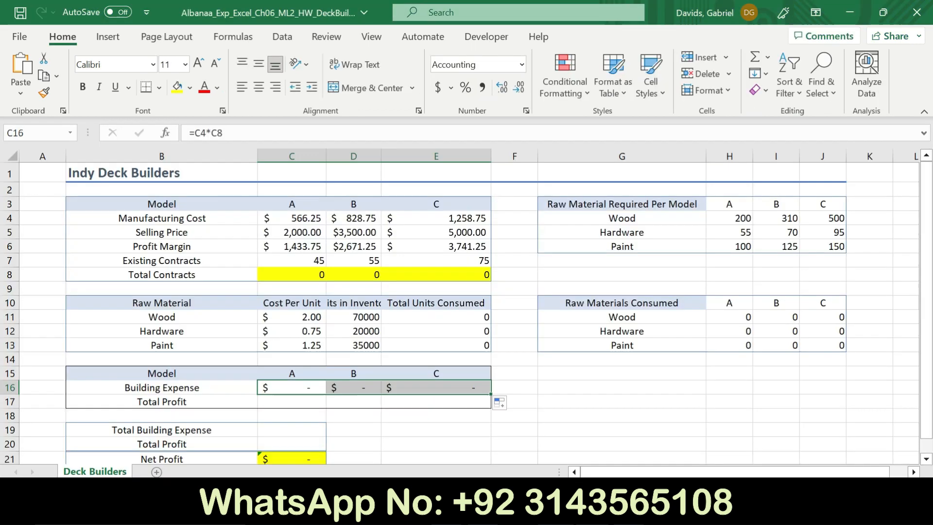
pyautogui.click(304, 404)
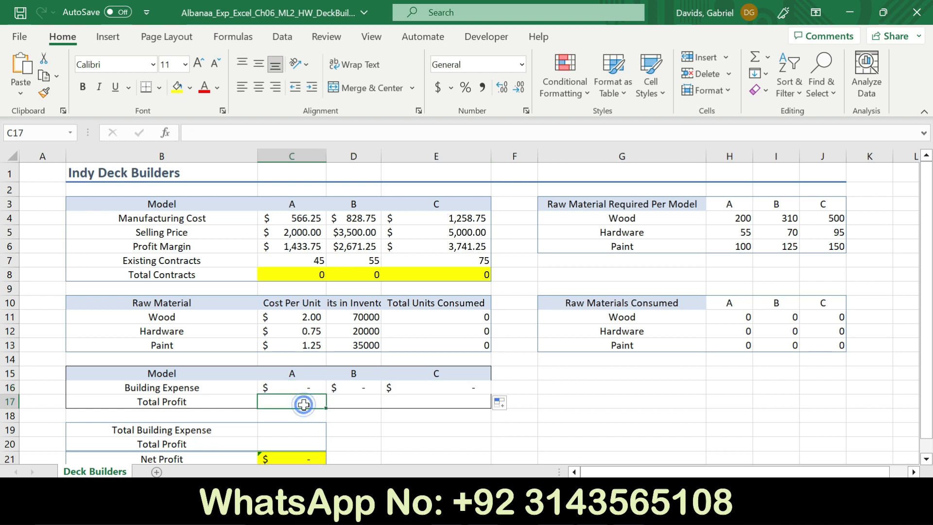
pyautogui.write('=')
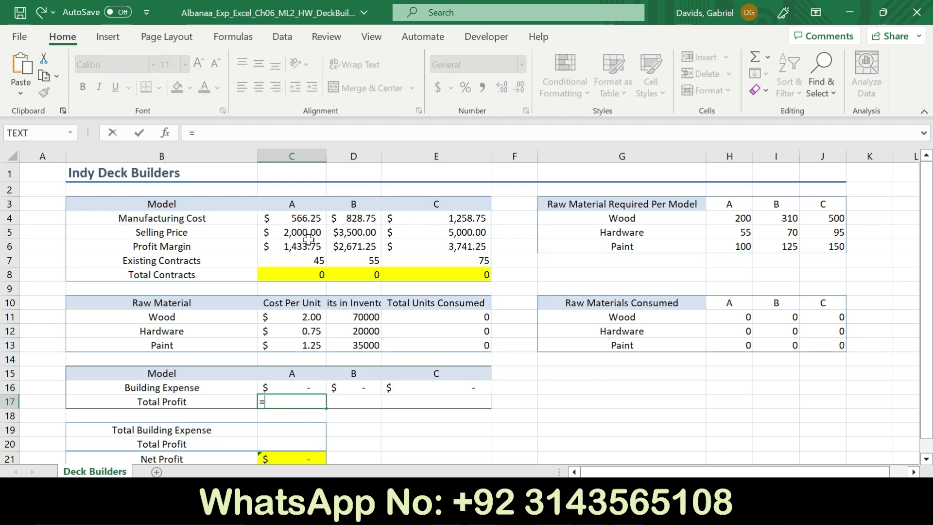
pyautogui.hotkey('alt', 'Tab')
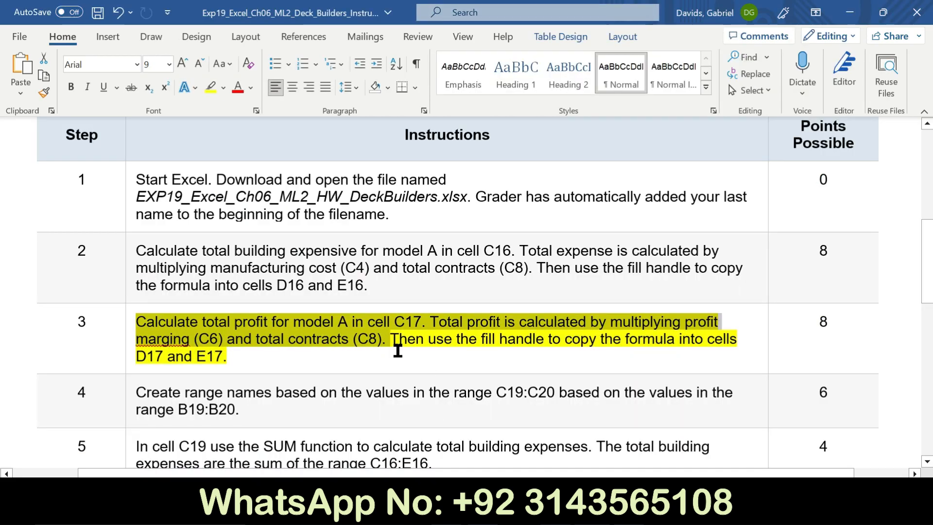
pyautogui.click(515, 511)
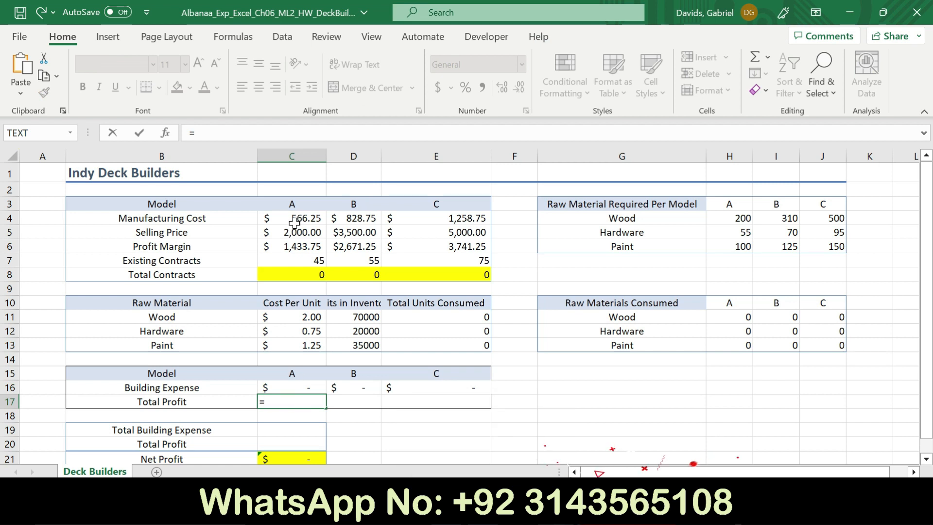
pyautogui.click(312, 247)
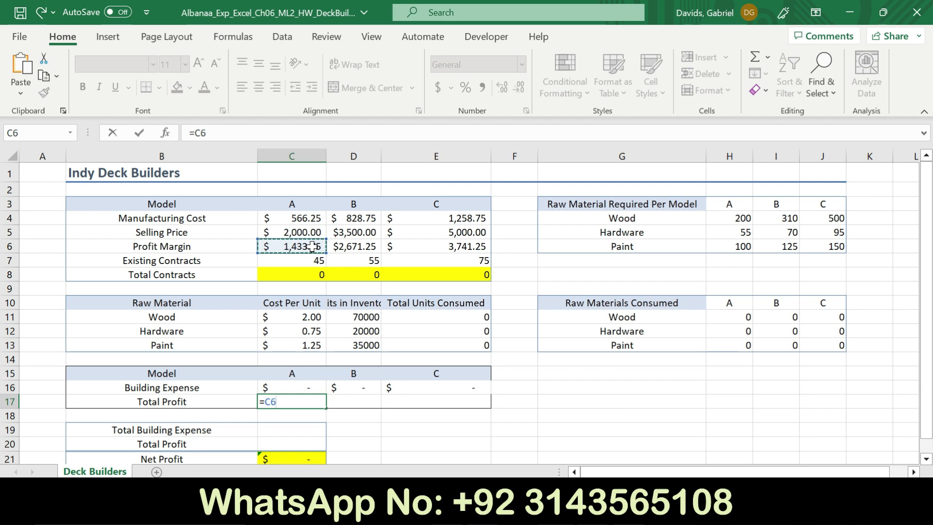
pyautogui.write('*')
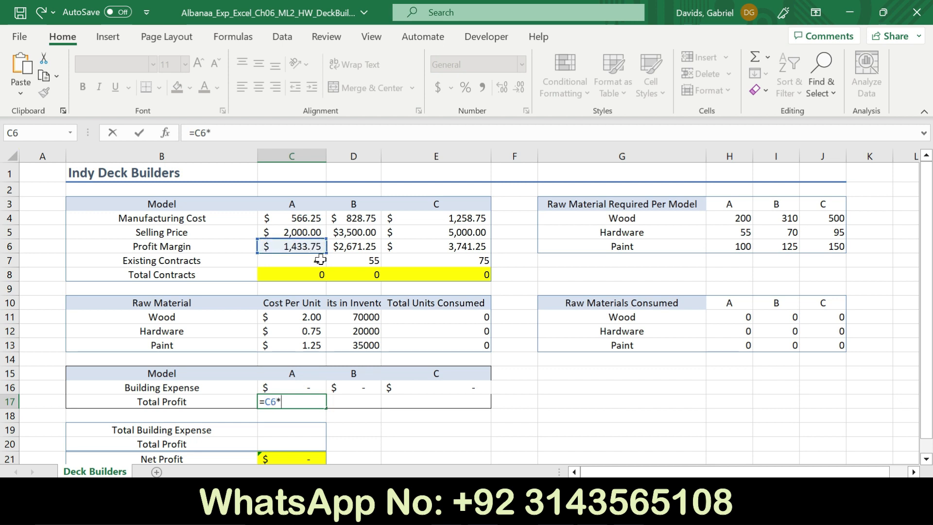
pyautogui.click(317, 273)
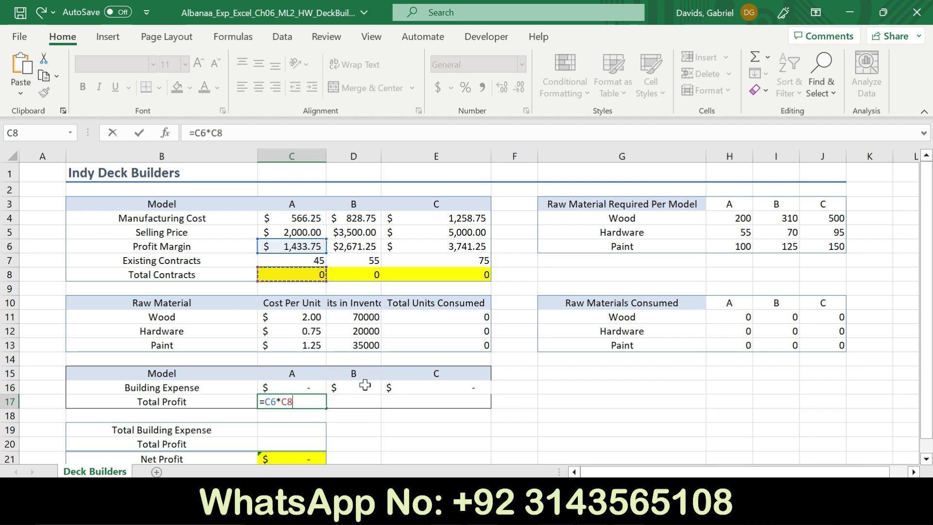
pyautogui.press('Return')
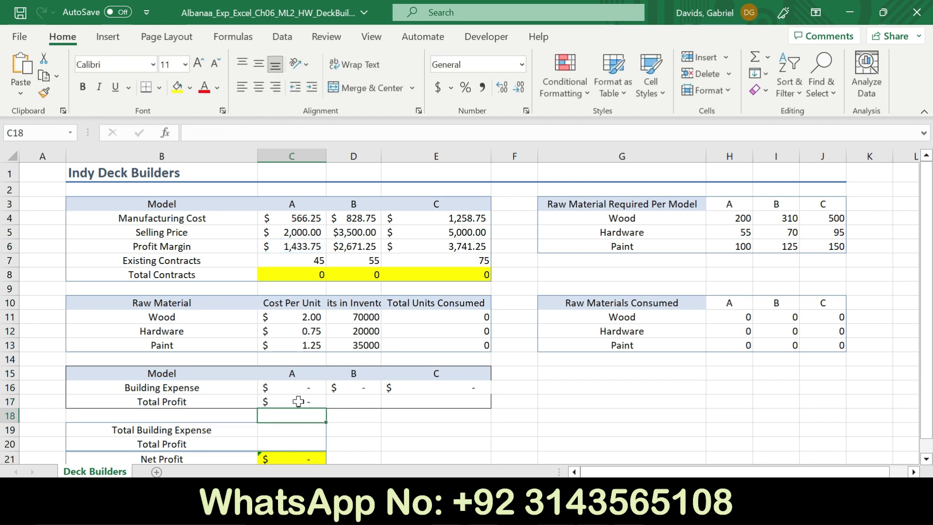
# Check step 3's fill sentence in the Word instructions and, back in Excel, fill the total profit formula from C17 across D17:E17
pyautogui.click(505, 513)
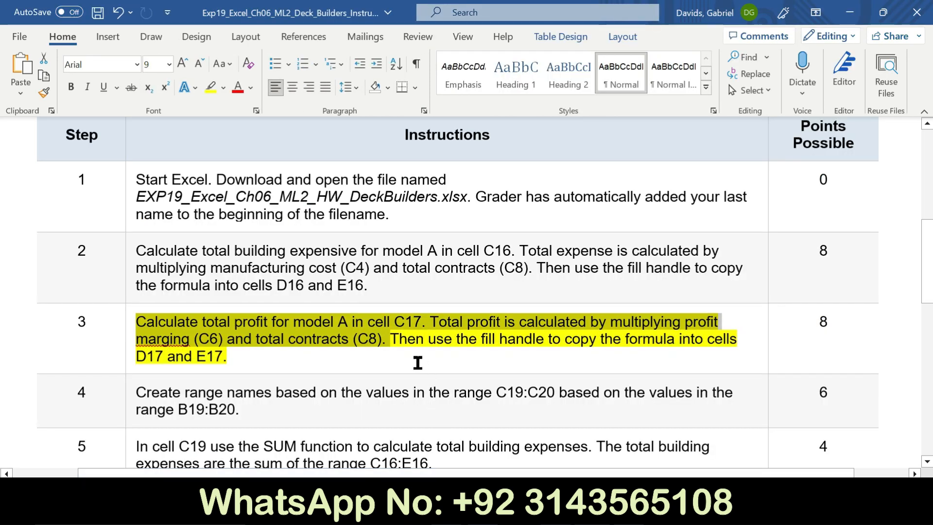
pyautogui.moveTo(393, 339); pyautogui.dragTo(422, 363)
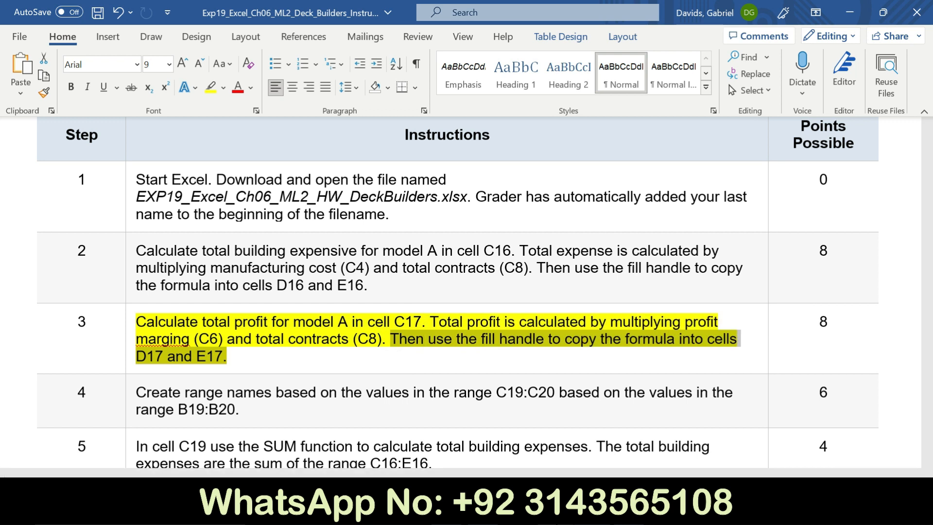
pyautogui.click(389, 511)
pyautogui.moveTo(315, 400); pyautogui.dragTo(475, 402)
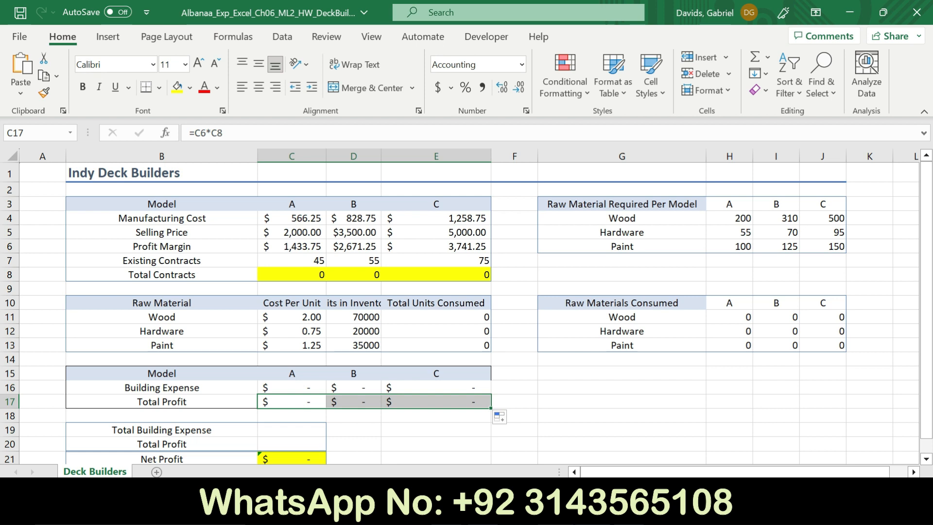
# Switch to the Word instructions, move the yellow highlight from step 3 to step 4, and select its sentence about creating range names
pyautogui.hotkey('alt', 'Tab')
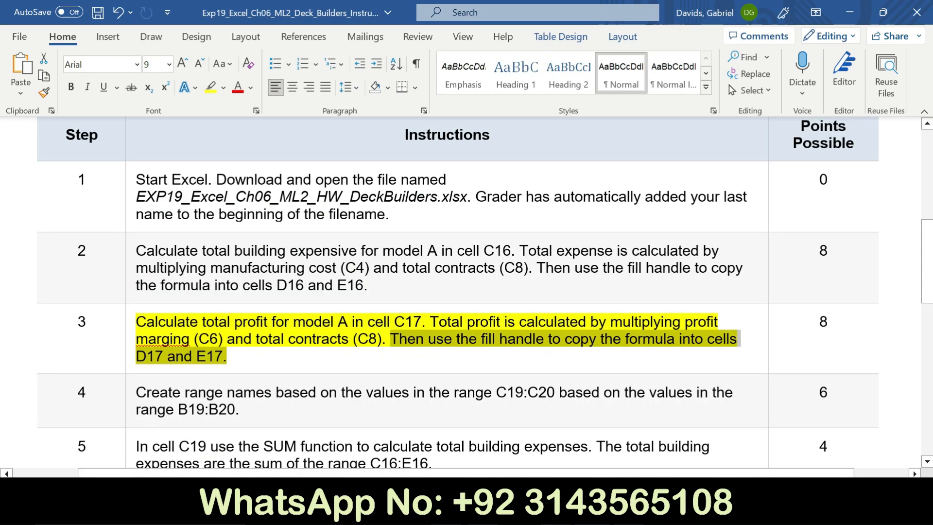
pyautogui.click(128, 334)
pyautogui.click(186, 309)
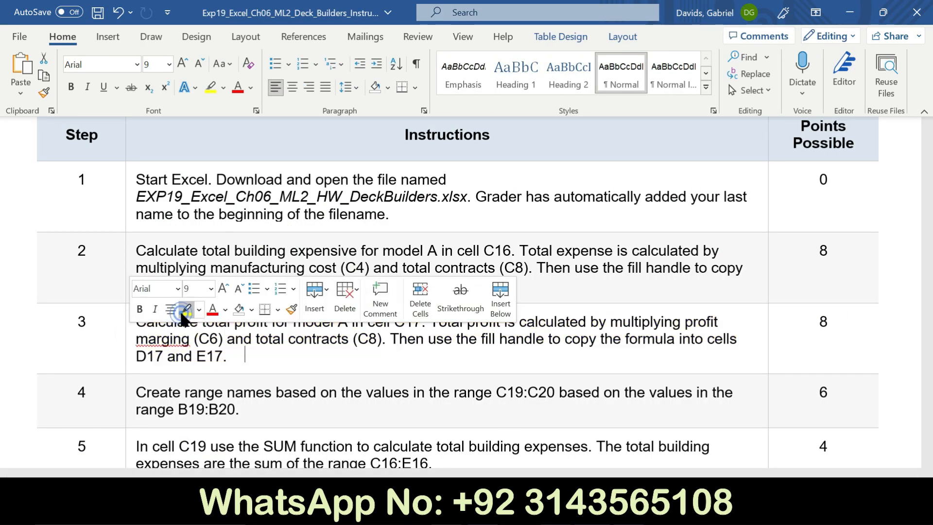
pyautogui.click(129, 392)
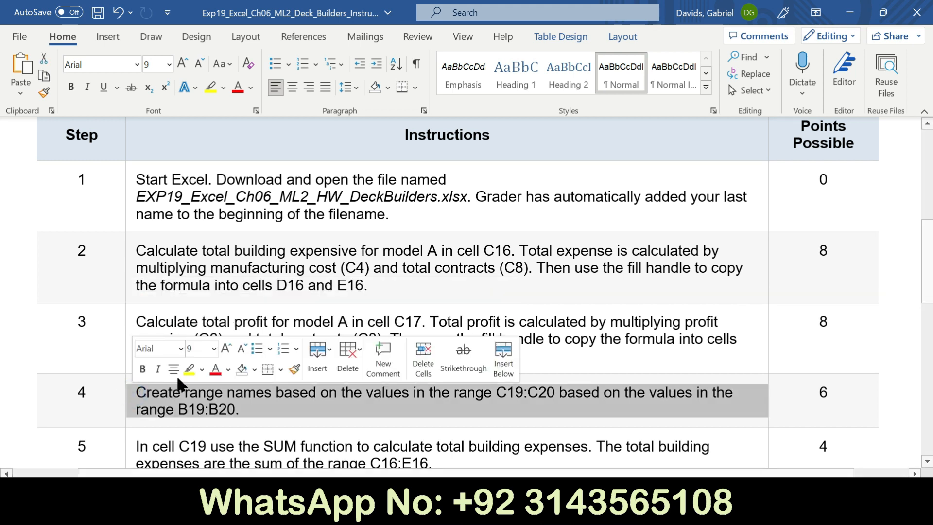
pyautogui.click(188, 368)
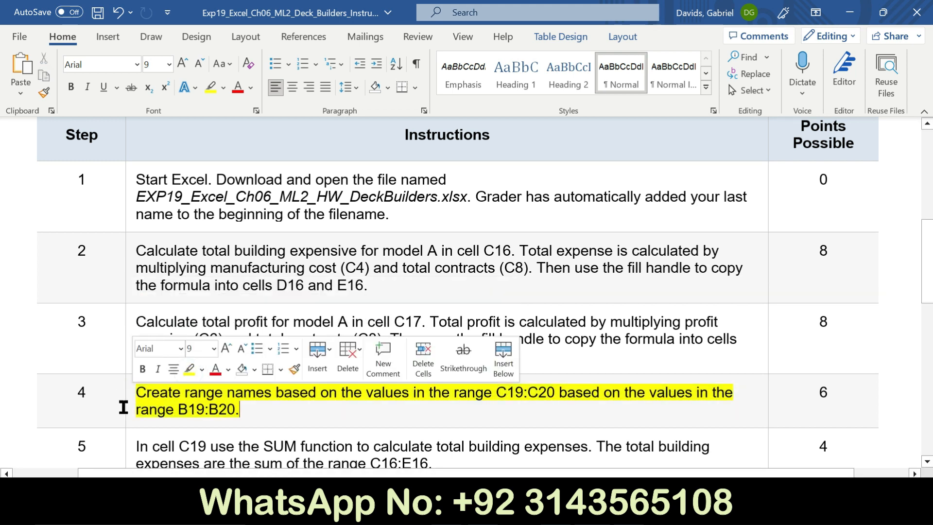
pyautogui.moveTo(139, 390); pyautogui.dragTo(251, 408)
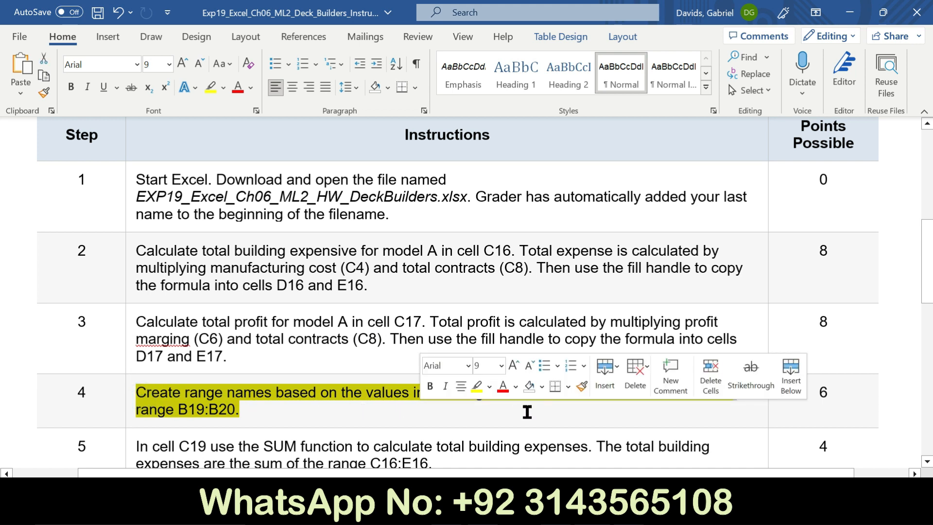
pyautogui.moveTo(526, 409); pyautogui.dragTo(219, 496)
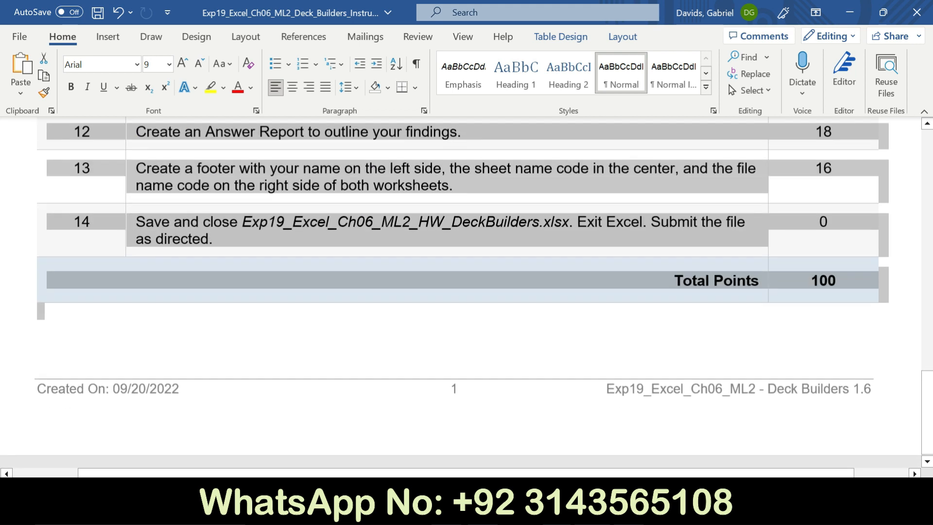
# Switch to the Excel workbook and define the workbook-level name Total_Building_Expense for cell C19
pyautogui.click(556, 447)
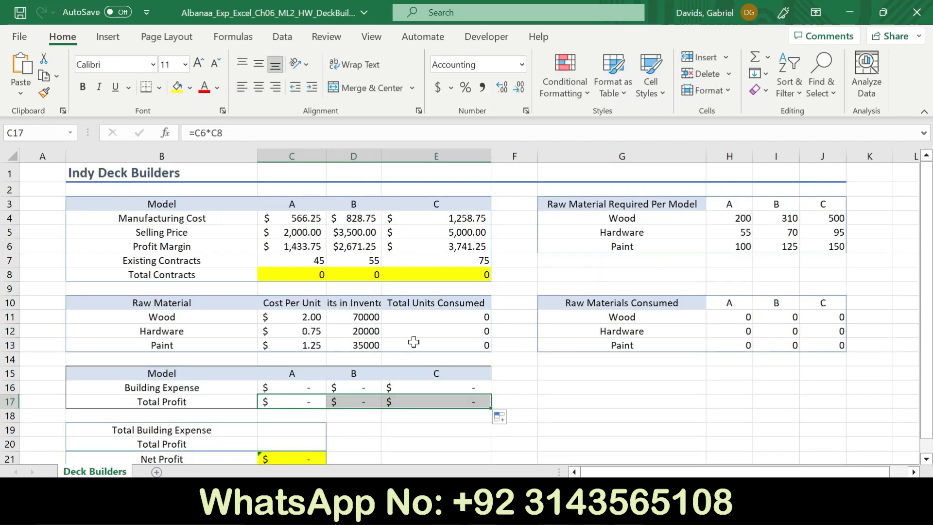
pyautogui.moveTo(926, 268); pyautogui.dragTo(930, 341)
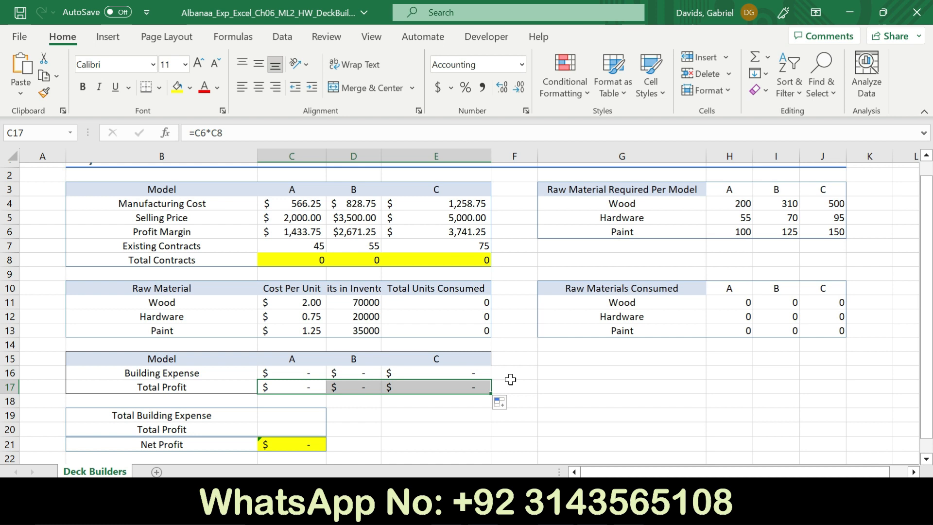
pyautogui.click(293, 418)
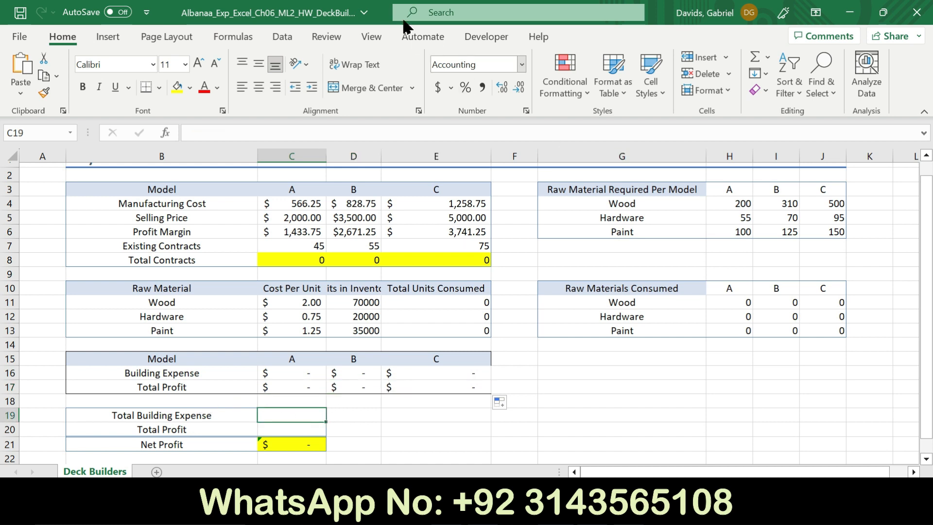
pyautogui.click(108, 37)
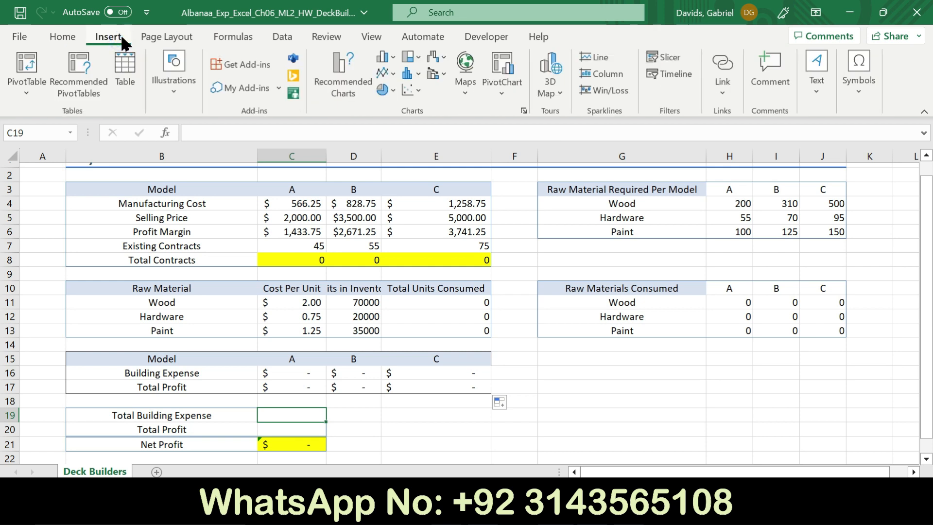
pyautogui.click(167, 40)
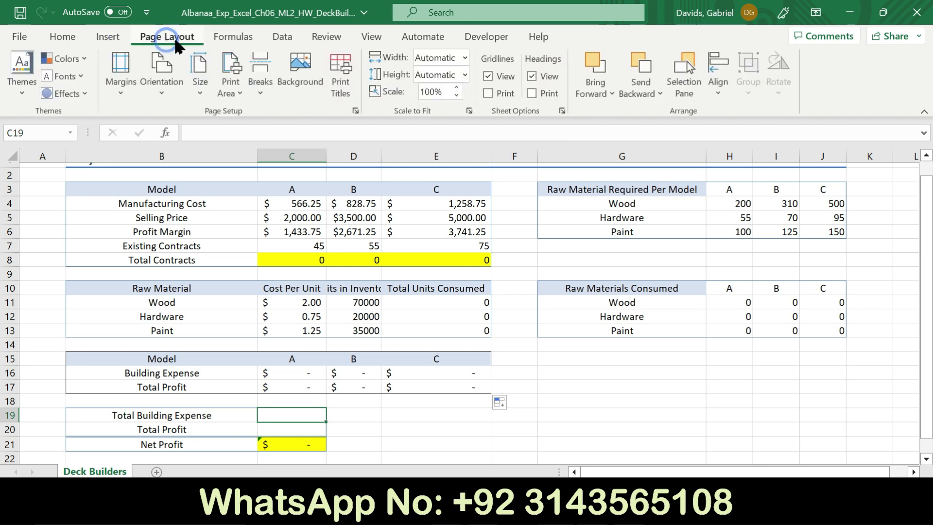
pyautogui.click(221, 38)
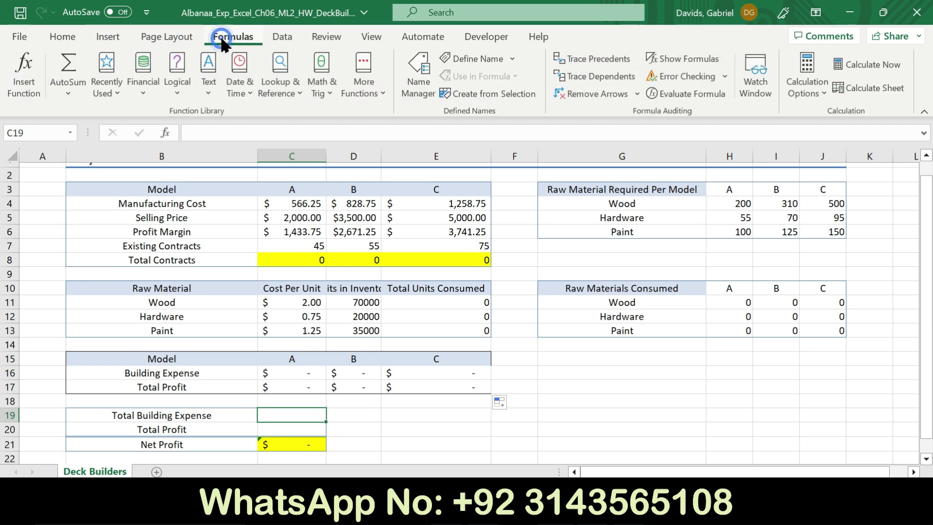
pyautogui.click(419, 85)
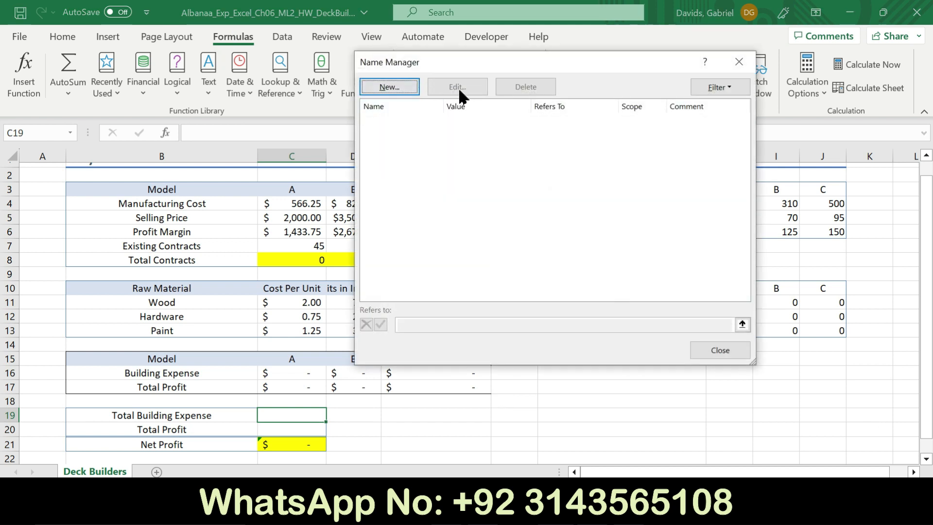
pyautogui.click(385, 85)
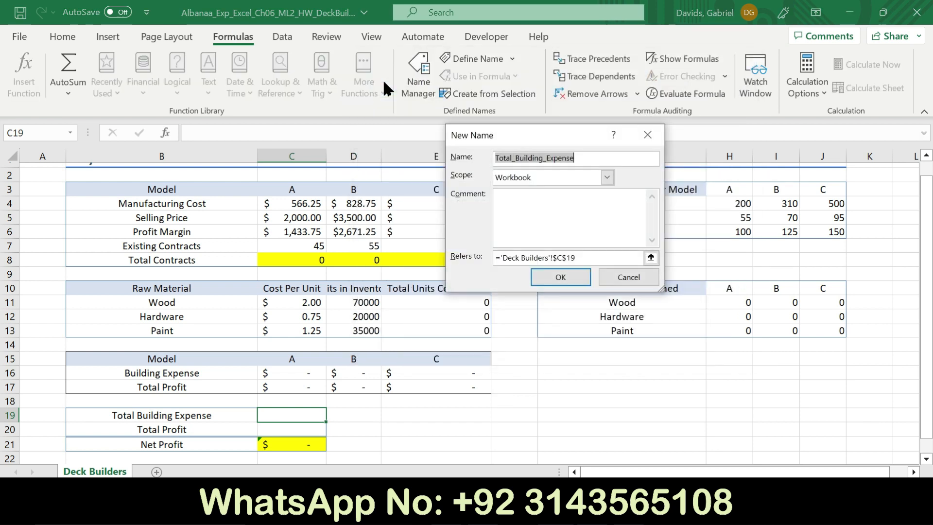
pyautogui.click(563, 279)
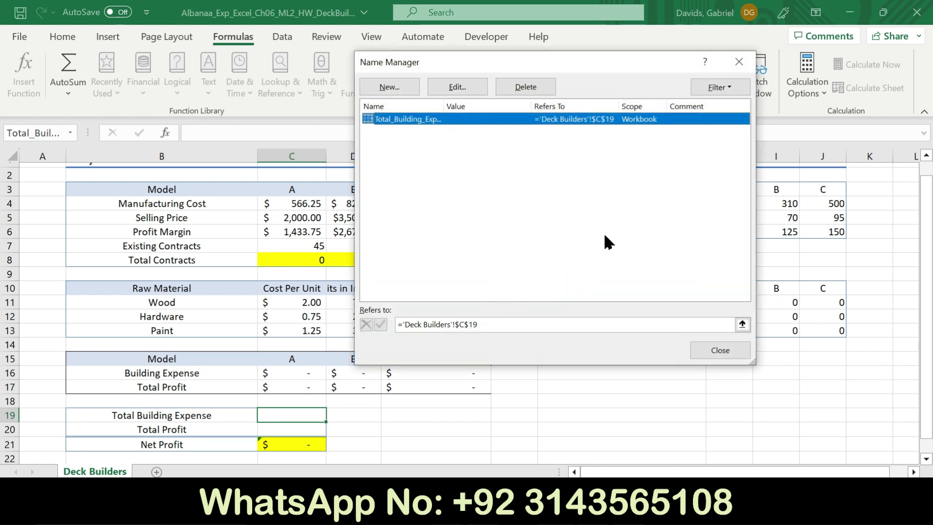
pyautogui.click(716, 350)
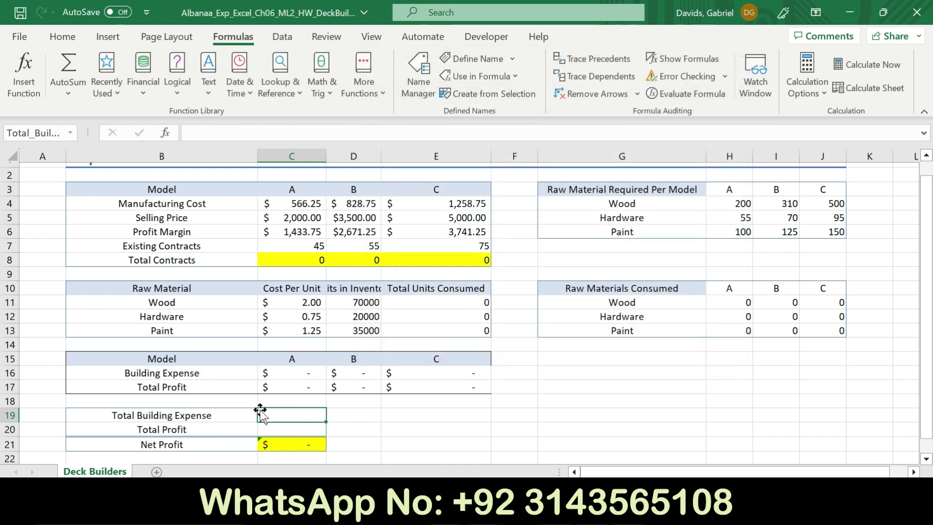
# Define the workbook-level name Total_Profit for cell C20 in the Name Manager
pyautogui.click(276, 426)
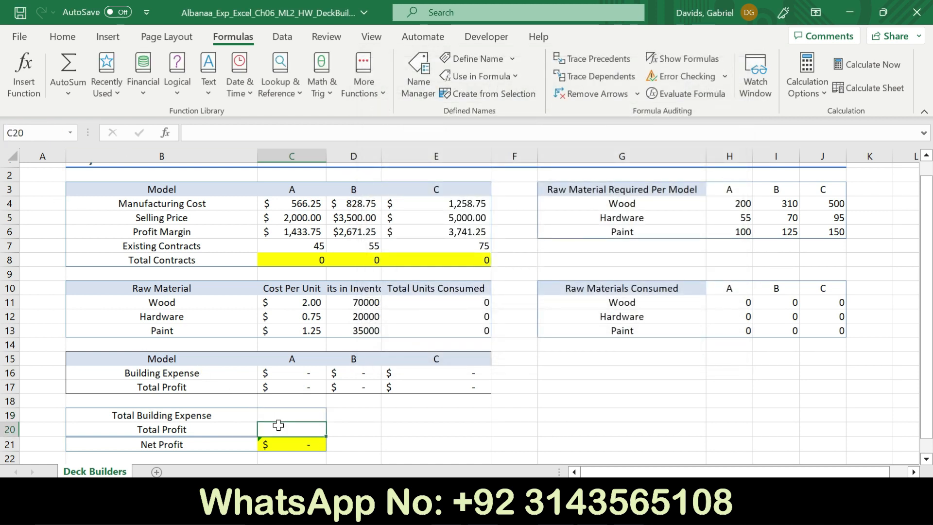
pyautogui.click(415, 83)
pyautogui.click(407, 90)
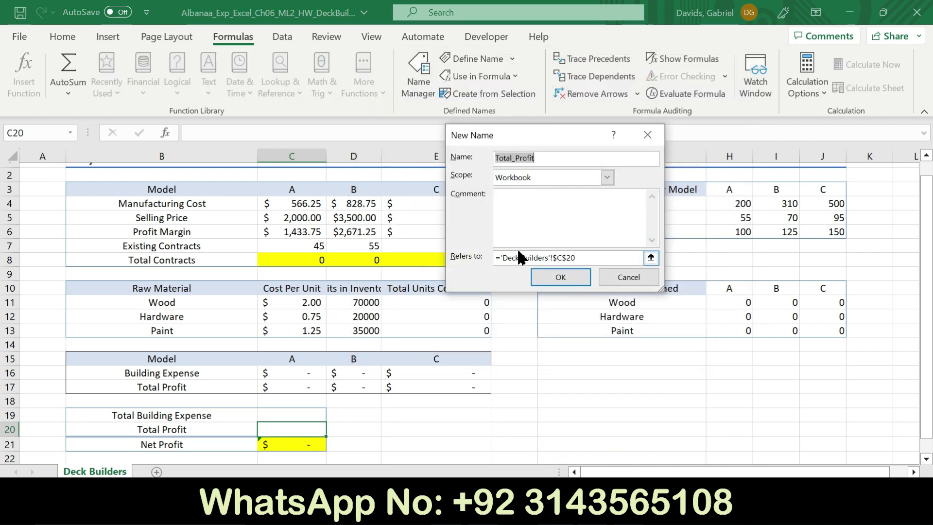
pyautogui.click(574, 281)
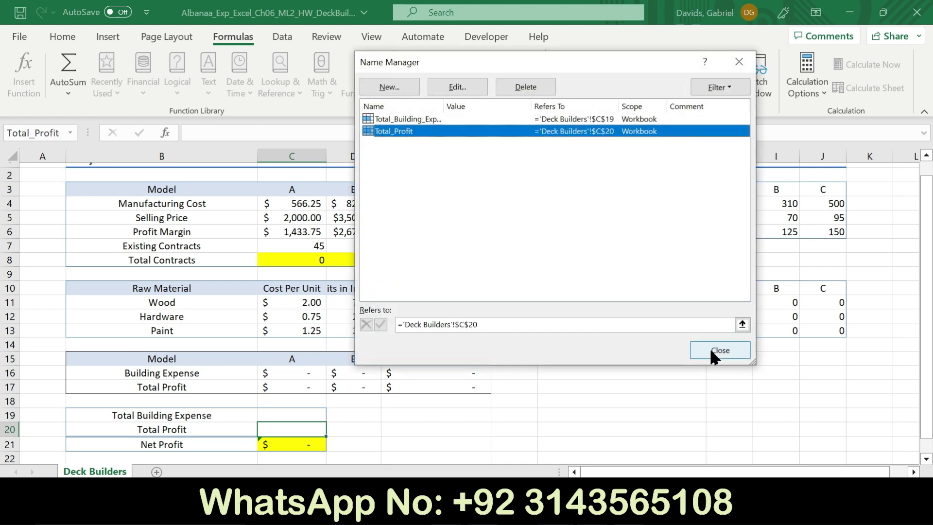
pyautogui.click(714, 356)
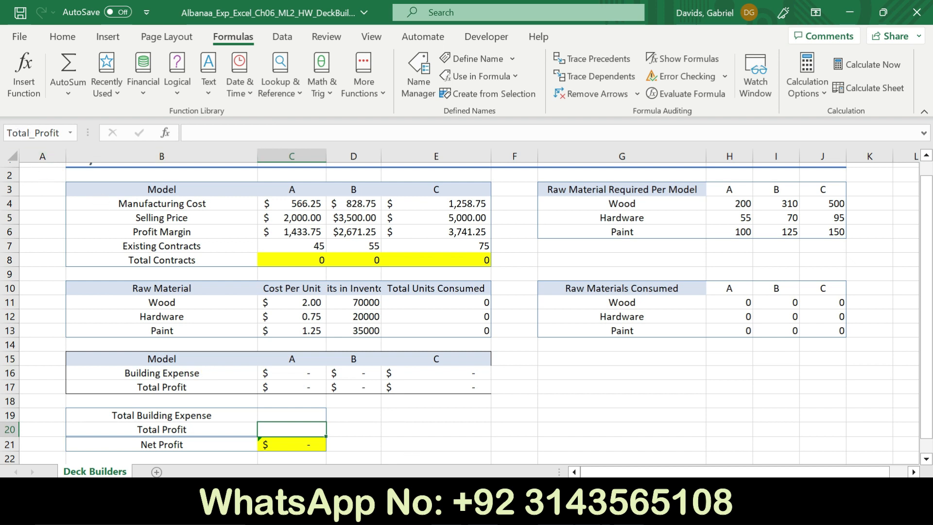
# Switch to the Word instructions, move the yellow highlight from step 4 to step 5, and select its sentences about the SUM in C19
pyautogui.hotkey('alt', 'Tab')
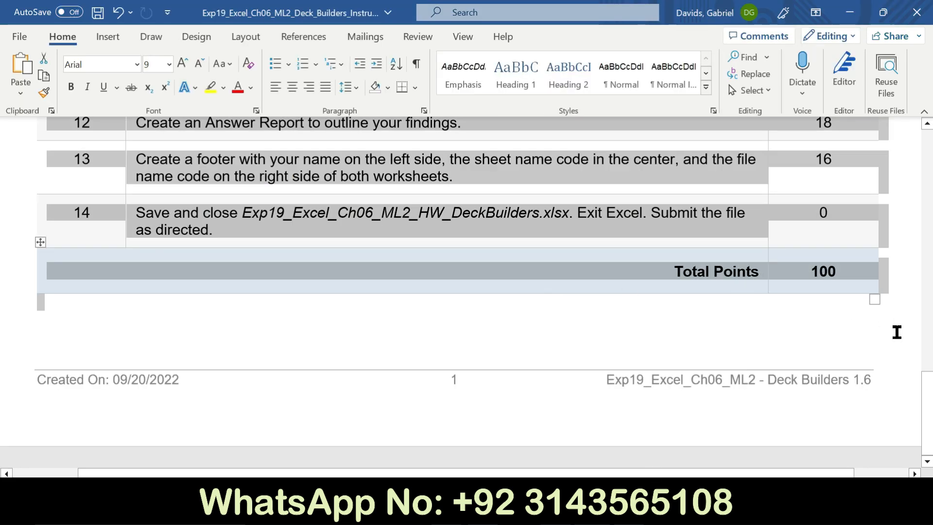
pyautogui.moveTo(926, 408); pyautogui.dragTo(932, 315)
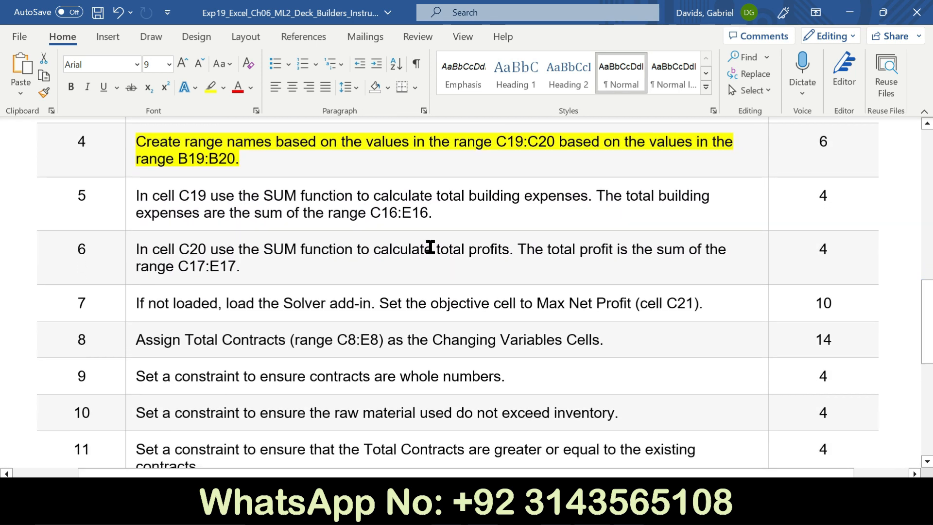
pyautogui.click(129, 164)
pyautogui.click(186, 139)
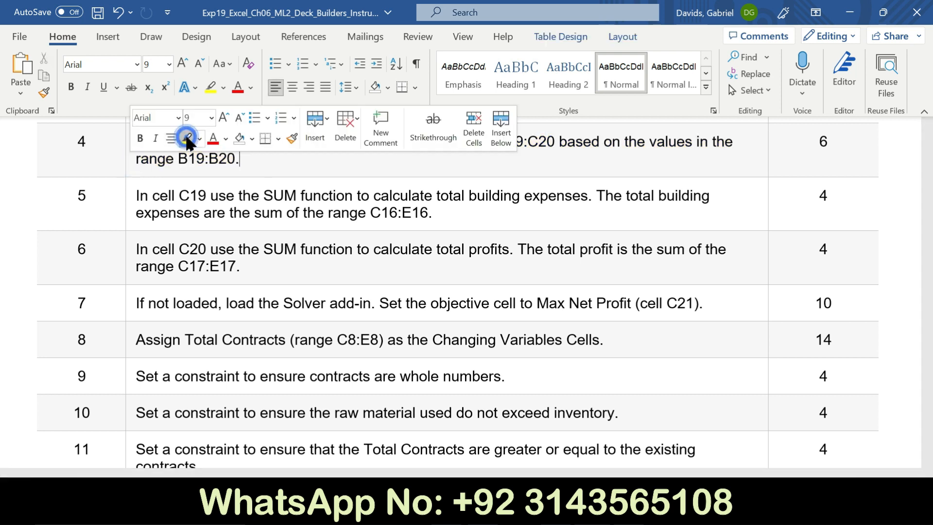
pyautogui.click(130, 210)
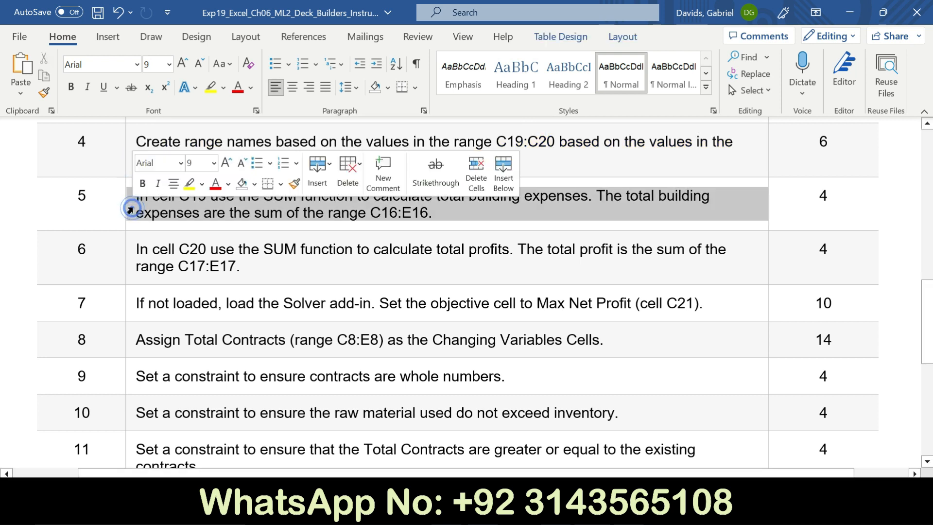
pyautogui.click(189, 184)
pyautogui.click(106, 207)
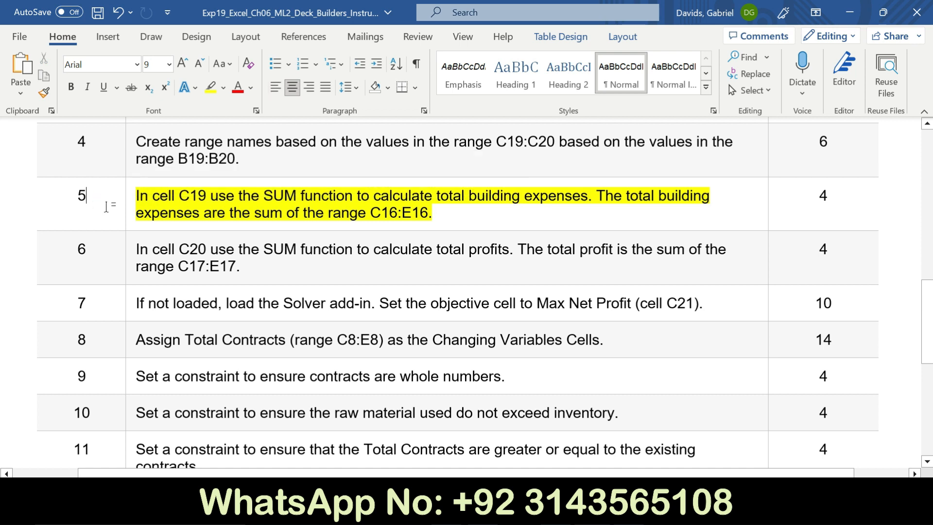
pyautogui.moveTo(136, 195); pyautogui.dragTo(649, 206)
pyautogui.moveTo(464, 208); pyautogui.dragTo(422, 218)
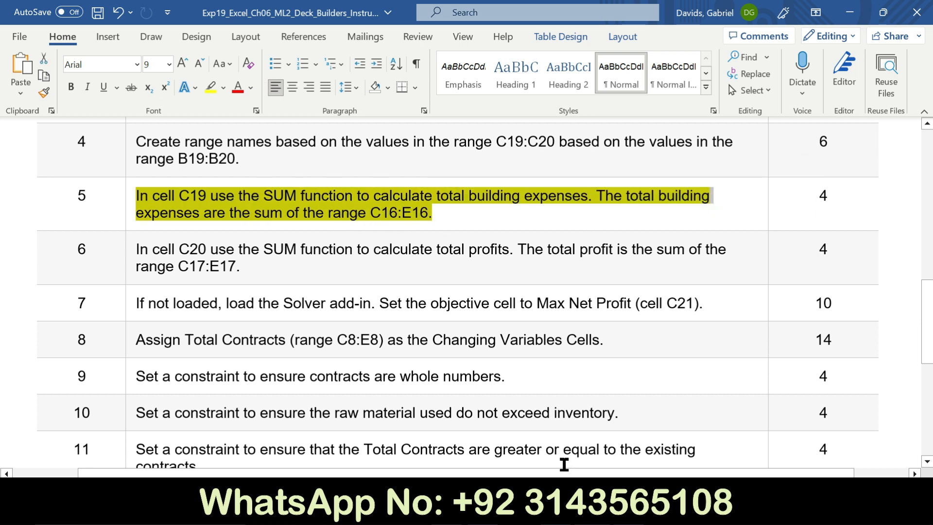
# Switch to the Excel workbook and enter the formula =SUM(C16:E16) in cell C19 for Total Building Expense
pyautogui.click(570, 513)
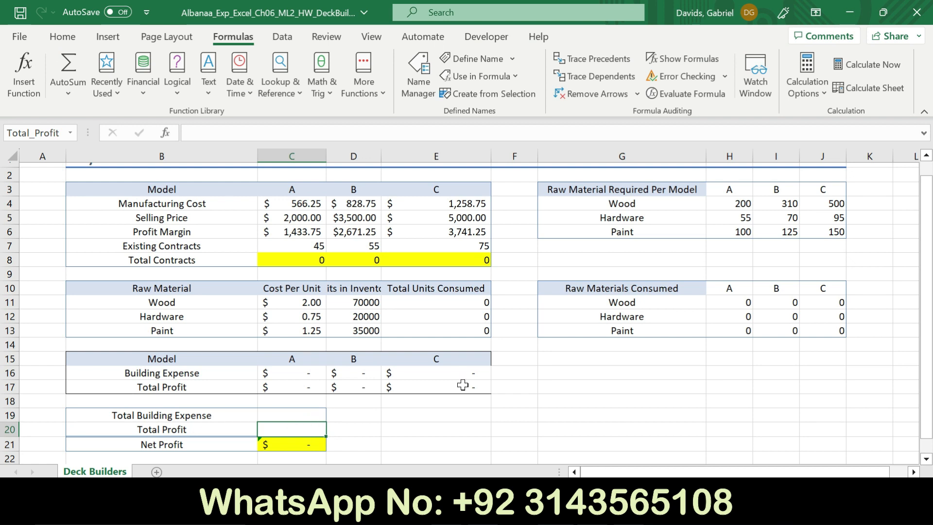
pyautogui.moveTo(925, 305); pyautogui.dragTo(925, 321)
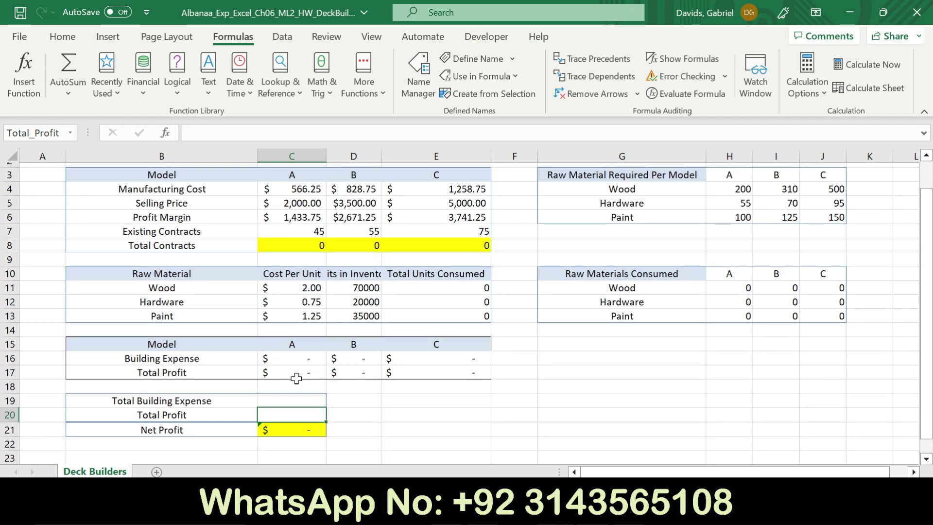
pyautogui.click(306, 398)
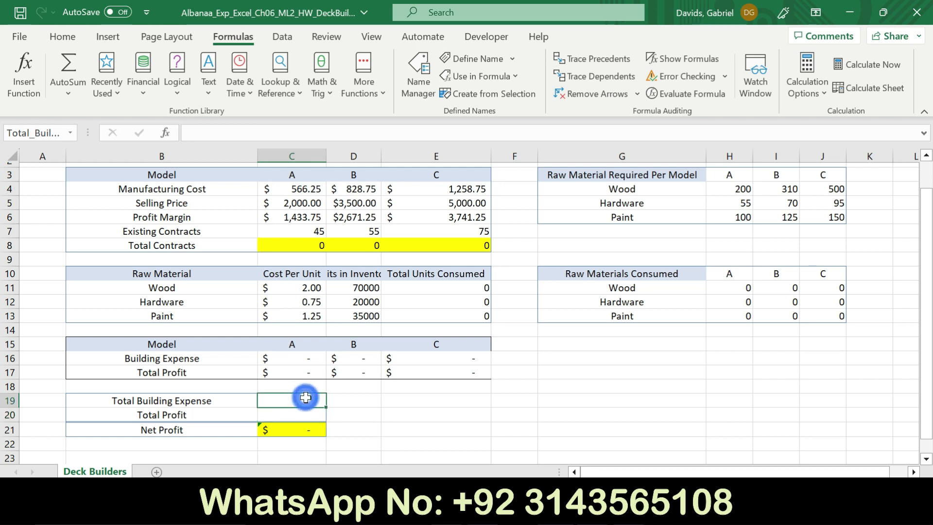
pyautogui.write('=a')
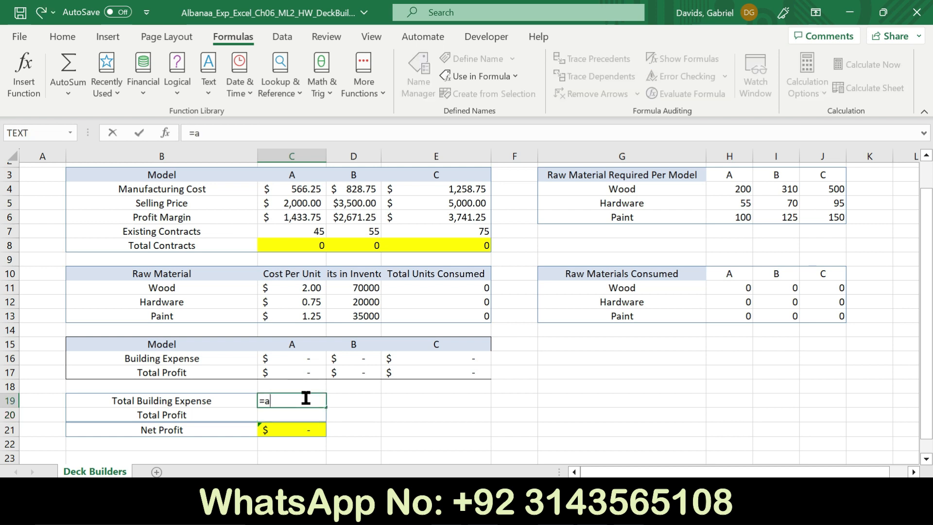
pyautogui.press('BackSpace')
pyautogui.write('sum')
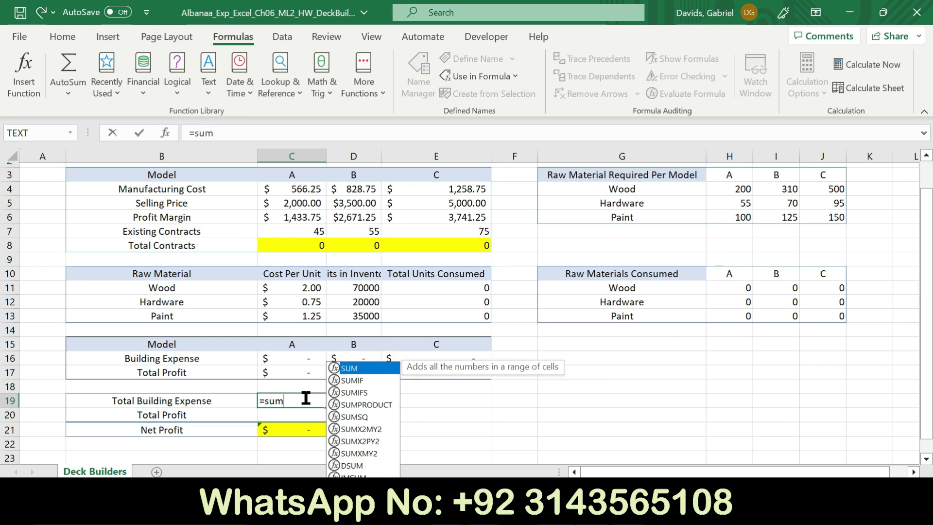
pyautogui.doubleClick(359, 368)
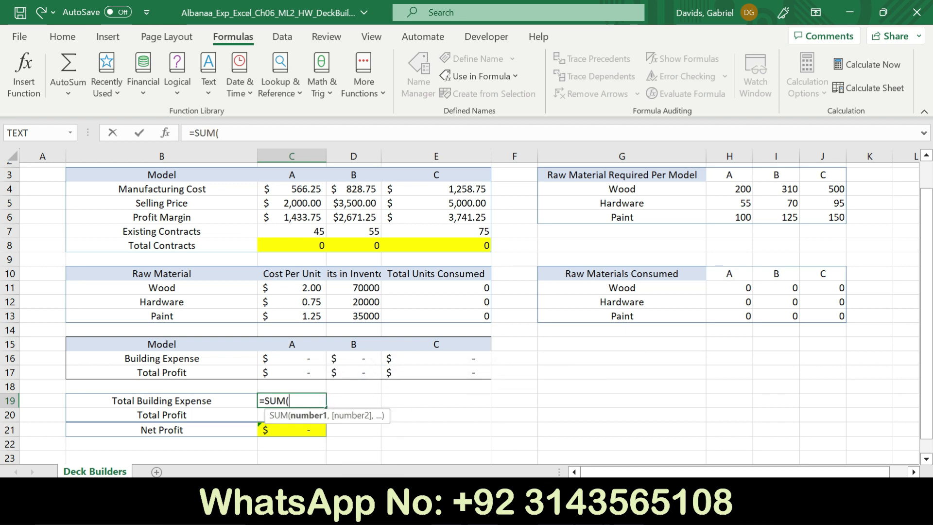
pyautogui.hotkey('alt', 'Tab')
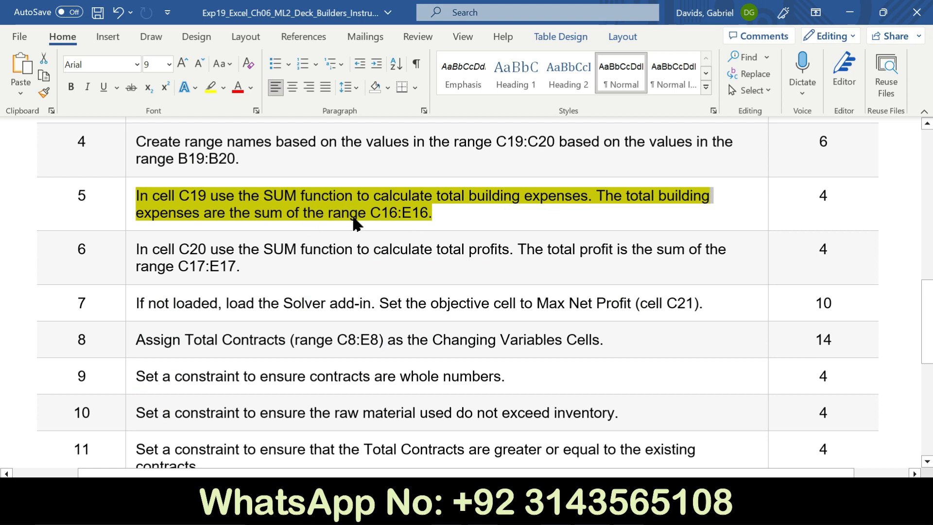
pyautogui.hotkey('alt', 'Tab')
pyautogui.moveTo(291, 358); pyautogui.dragTo(457, 359)
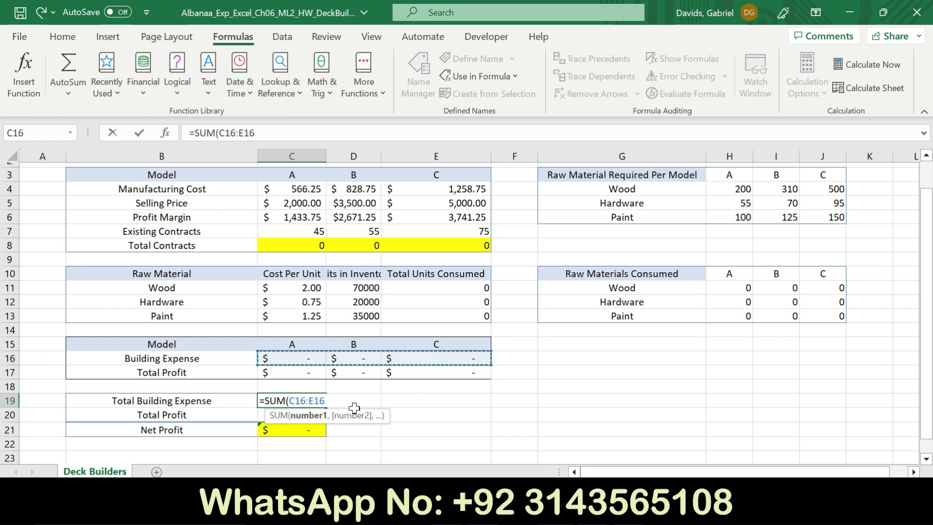
pyautogui.press('Return')
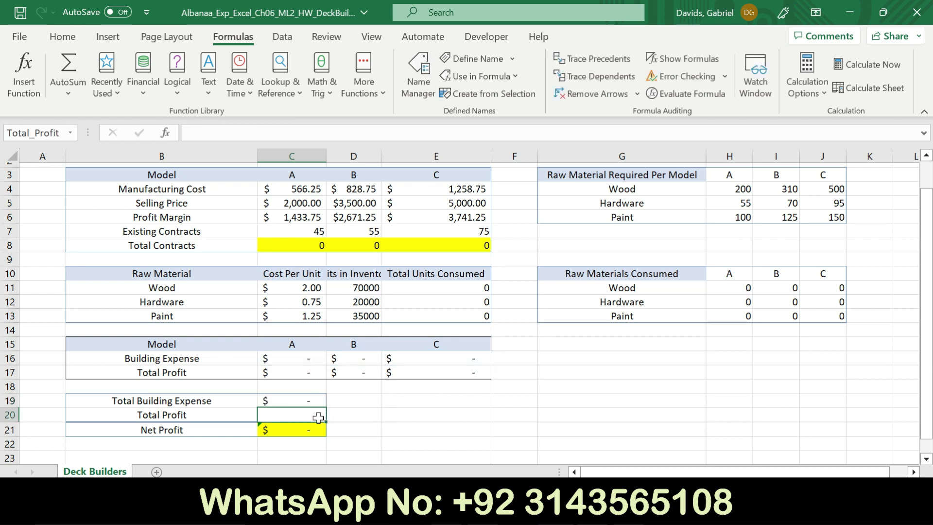
# Switch to the Word instructions, move the yellow highlight from step 5 to step 6, and select its sentences about the SUM in C20
pyautogui.hotkey('alt', 'Tab')
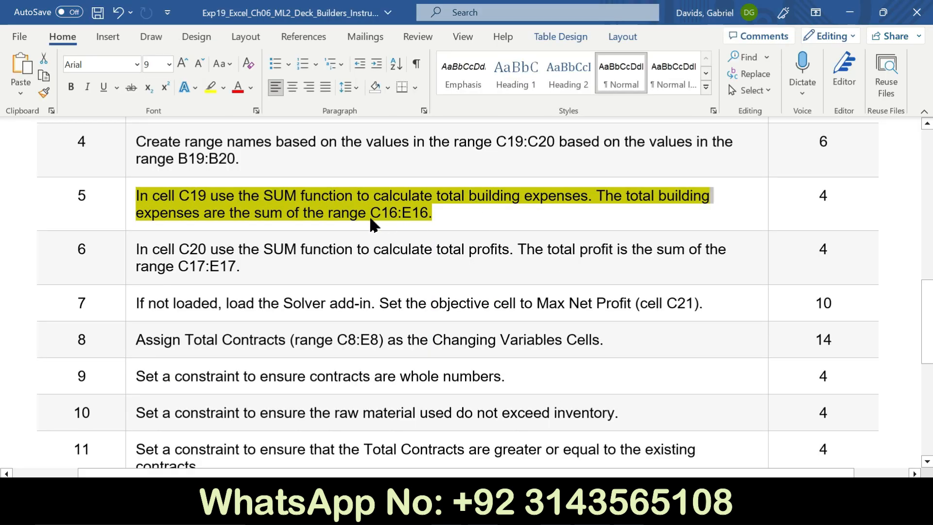
pyautogui.click(129, 205)
pyautogui.click(187, 179)
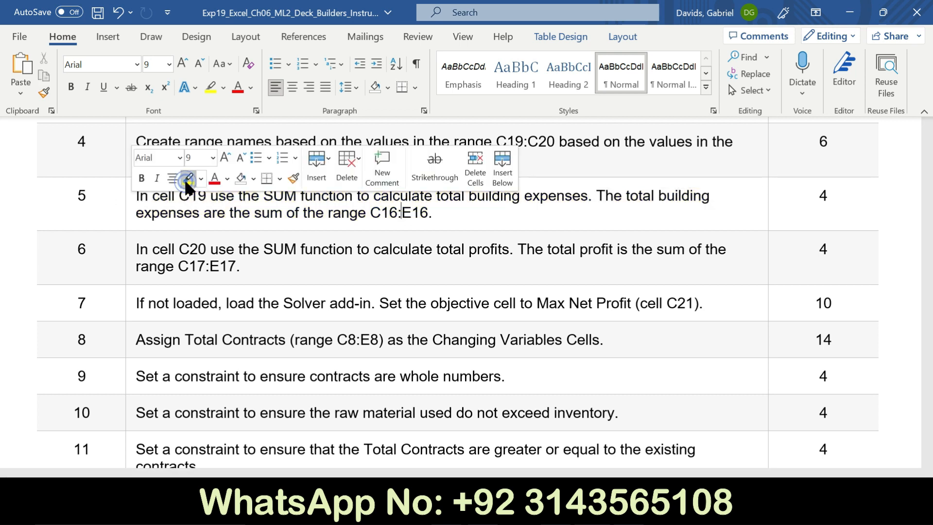
pyautogui.click(130, 266)
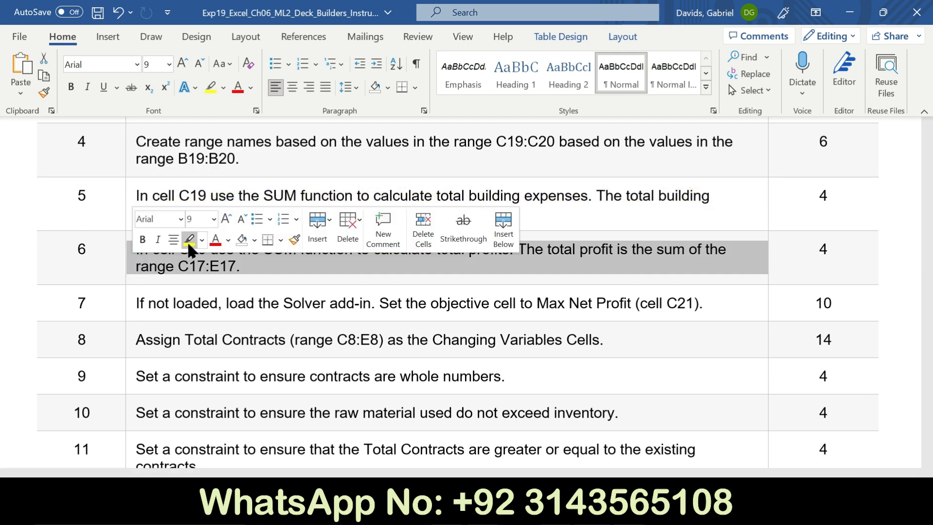
pyautogui.click(189, 239)
pyautogui.moveTo(140, 248); pyautogui.dragTo(247, 266)
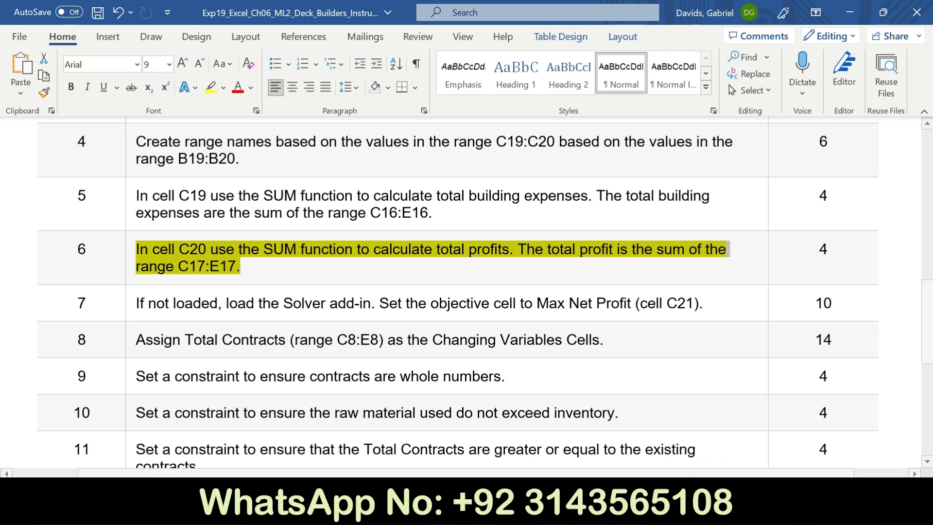
# Switch to the Excel workbook and enter the formula =SUM(C17:E17) in cell C20 for Total Profit
pyautogui.hotkey('alt', 'Tab')
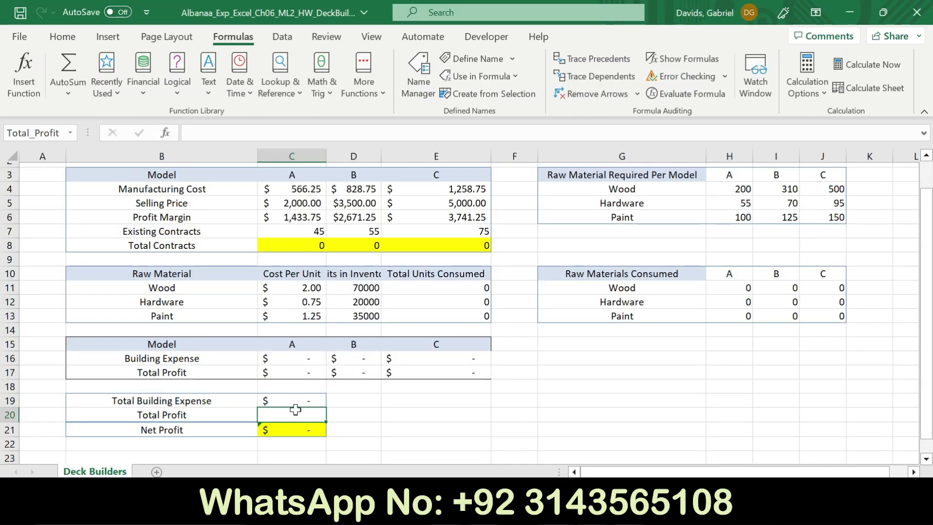
pyautogui.write('=')
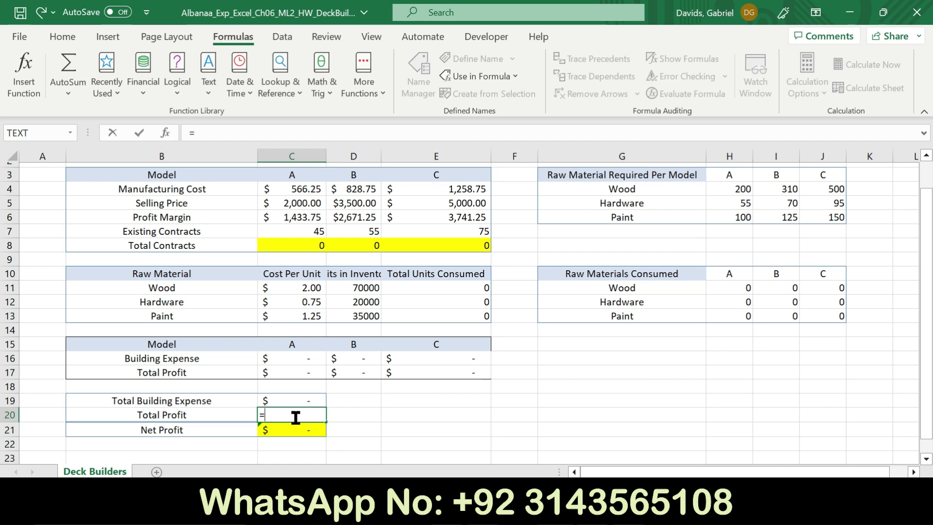
pyautogui.write('sum')
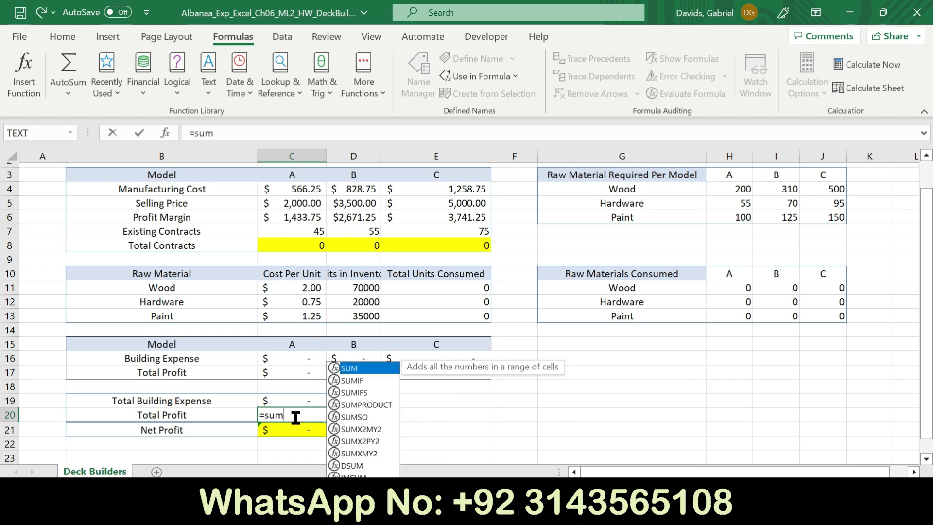
pyautogui.doubleClick(358, 368)
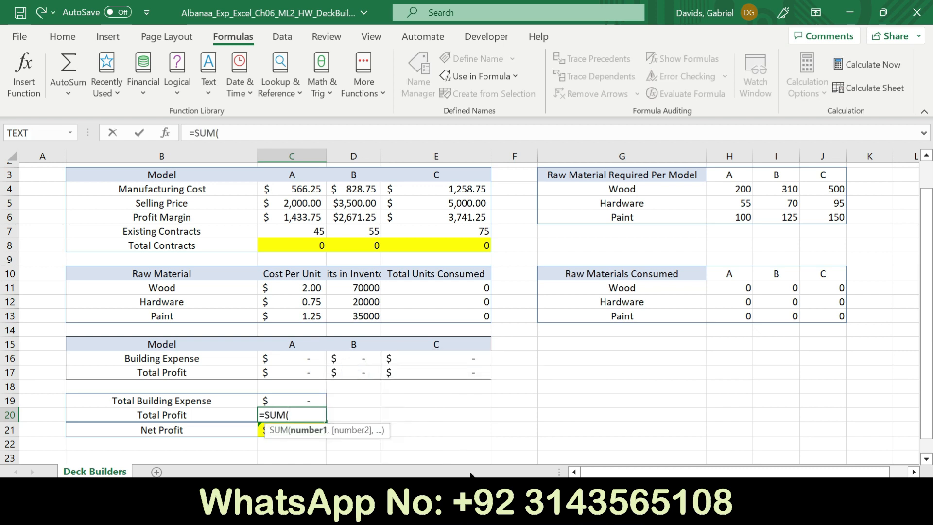
pyautogui.hotkey('alt', 'Tab')
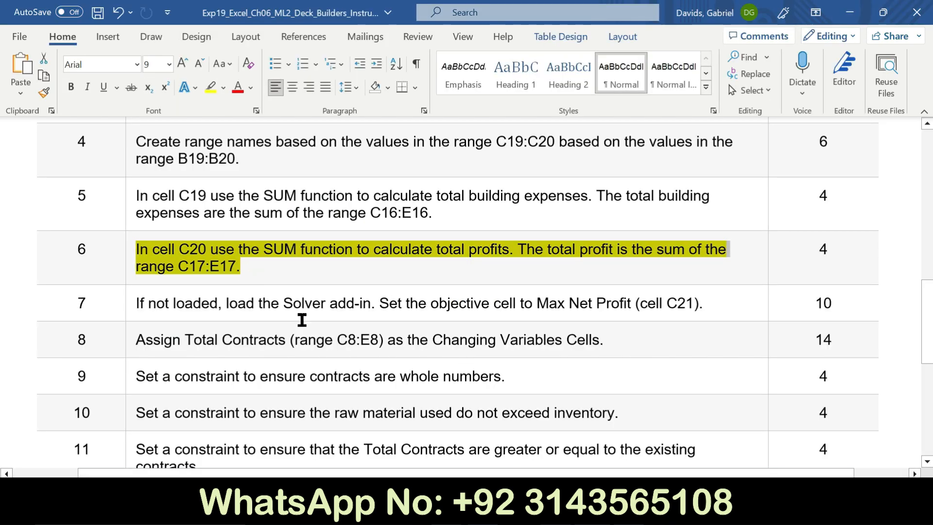
pyautogui.hotkey('alt', 'Tab')
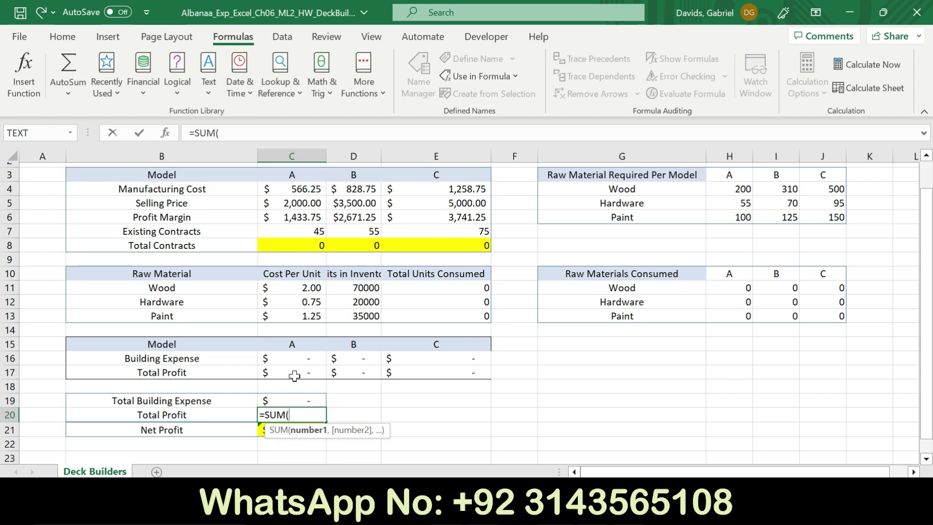
pyautogui.moveTo(295, 376); pyautogui.dragTo(409, 372)
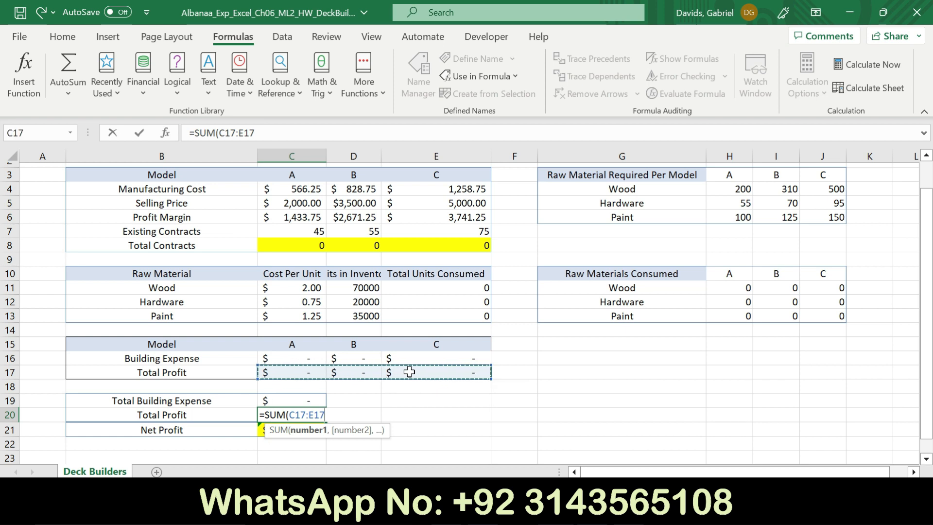
pyautogui.press('Return')
# Switch to the Word instructions, remove the yellow highlight from step 6, and select step 7's text about loading the Solver add-in
pyautogui.hotkey('alt', 'Tab')
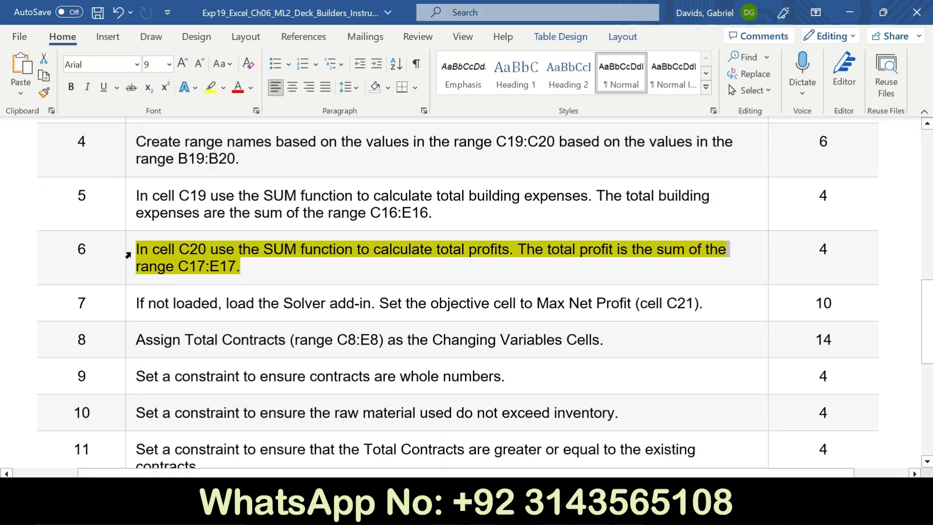
pyautogui.click(188, 228)
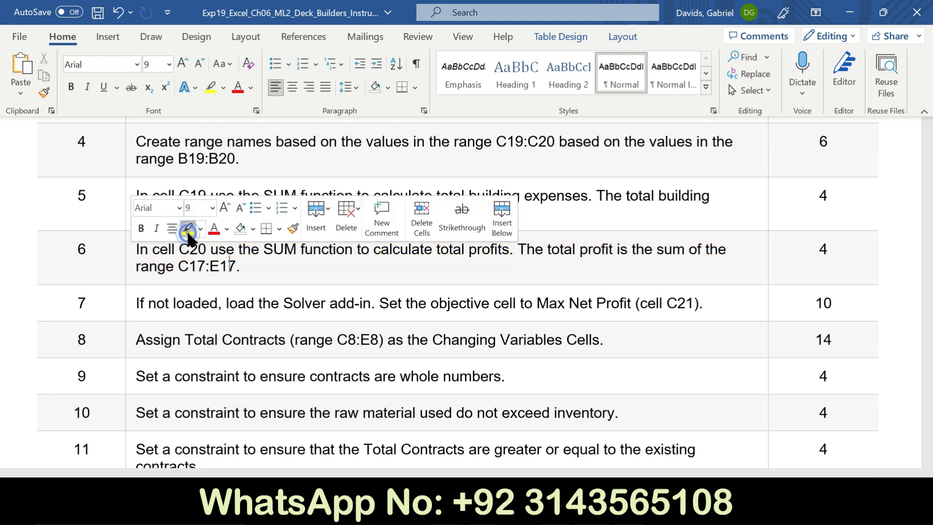
pyautogui.moveTo(929, 295); pyautogui.dragTo(930, 340)
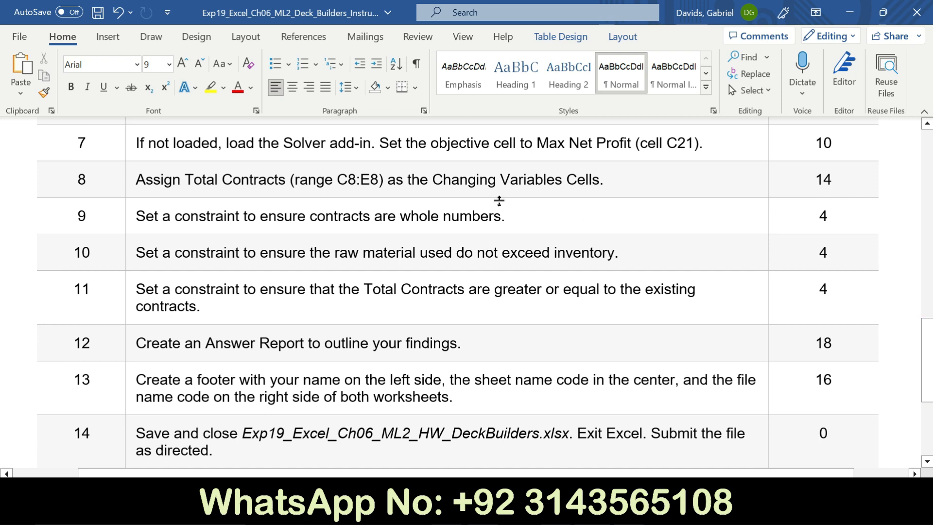
pyautogui.moveTo(169, 143); pyautogui.dragTo(146, 150)
pyautogui.click(126, 146)
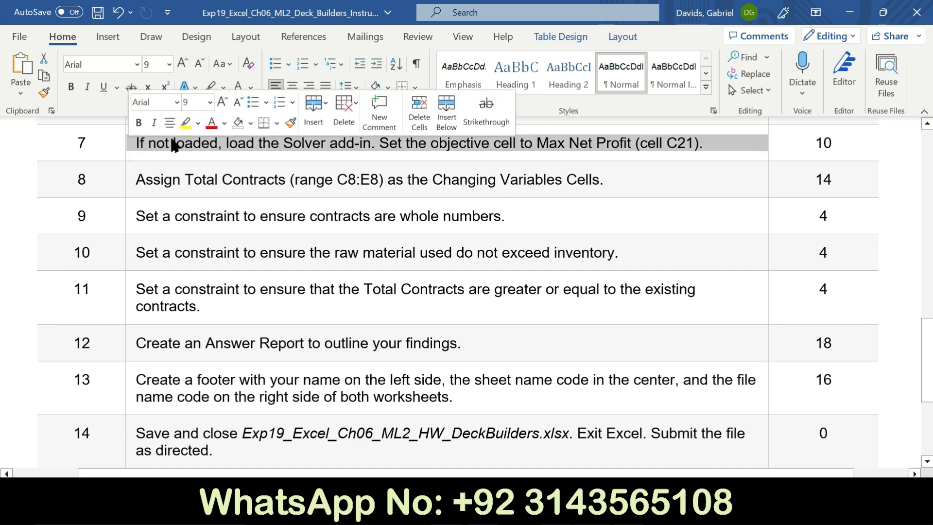
# Switch to the Excel workbook and save it under its existing file name
pyautogui.hotkey('alt', 'Tab')
pyautogui.click(23, 35)
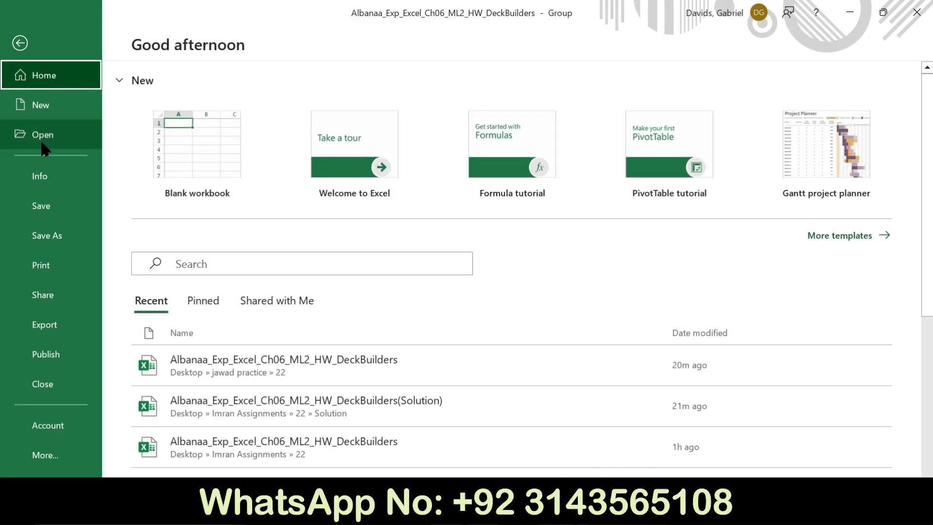
pyautogui.click(50, 206)
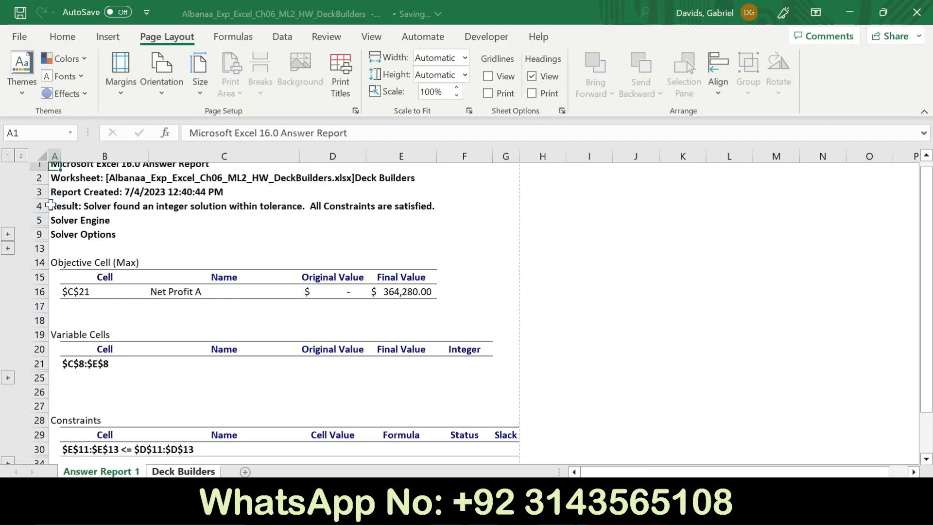